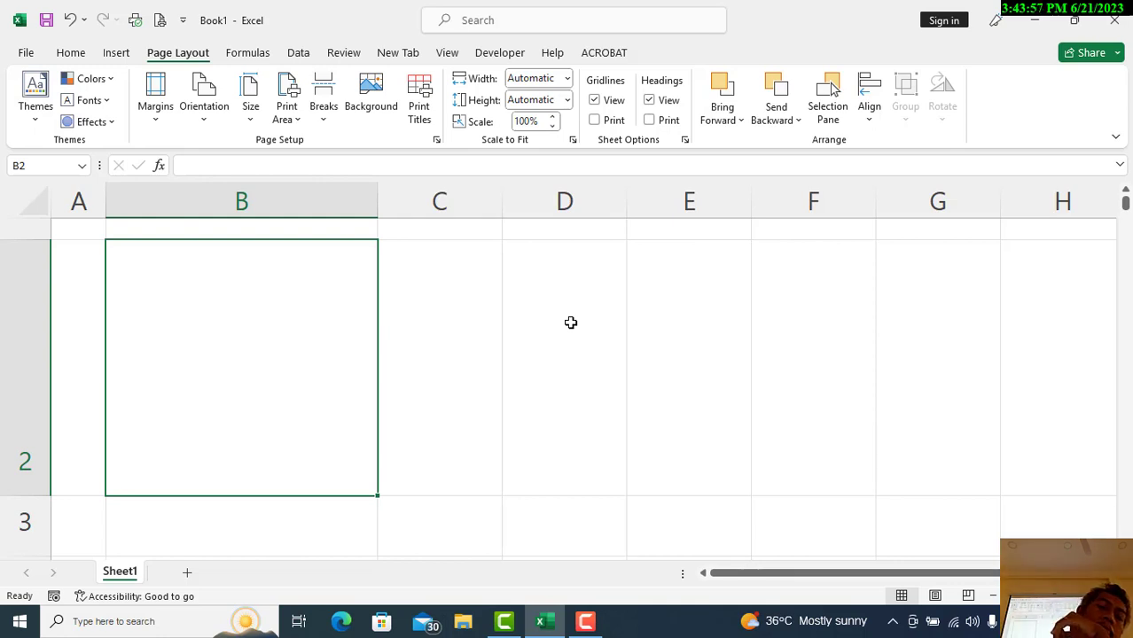
Step: Return to the Home tab and outline column A and rows 2–3 for viewers
click(73, 53)
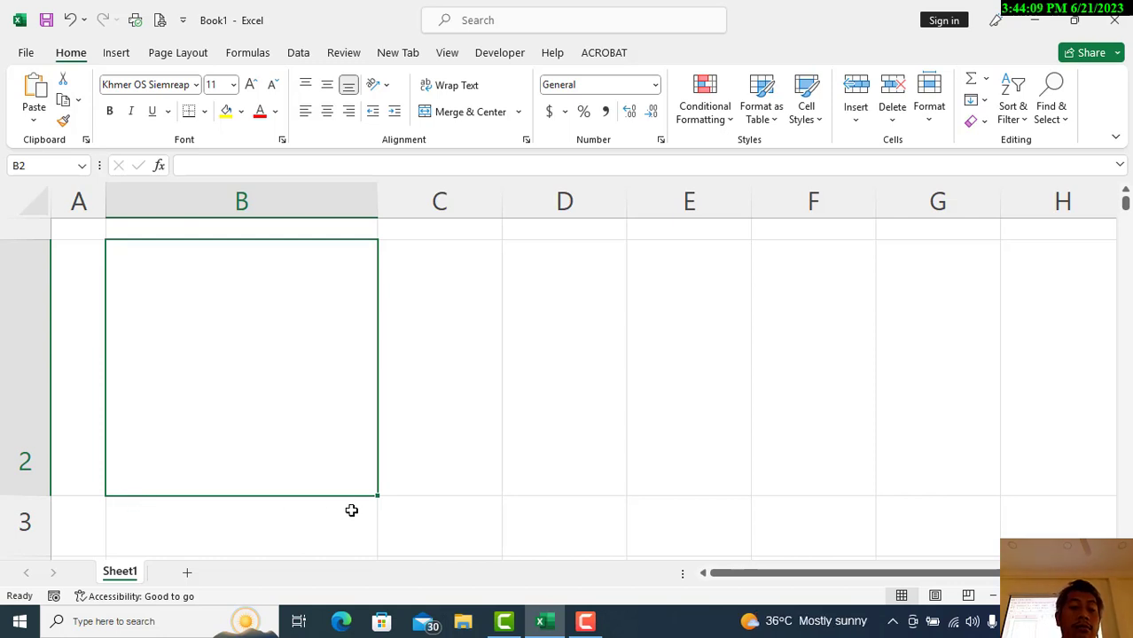
mouse_move(94, 229)
mouse_down()
mouse_move(80, 506)
mouse_move(113, 502)
mouse_up()
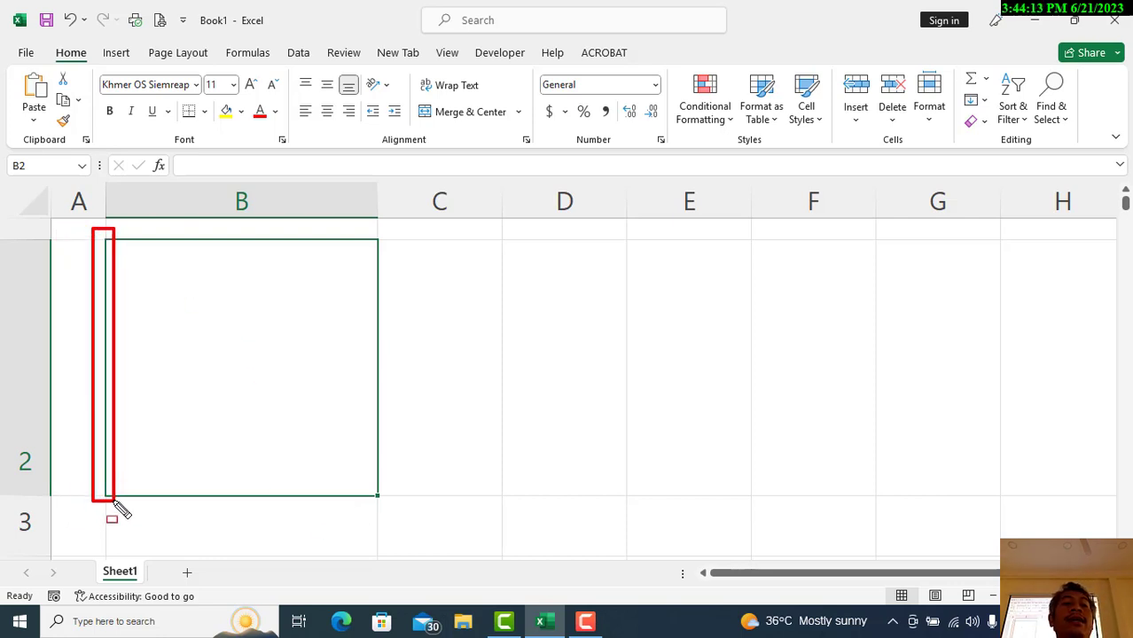
mouse_move(59, 470)
mouse_down()
mouse_move(386, 530)
mouse_move(400, 518)
mouse_up()
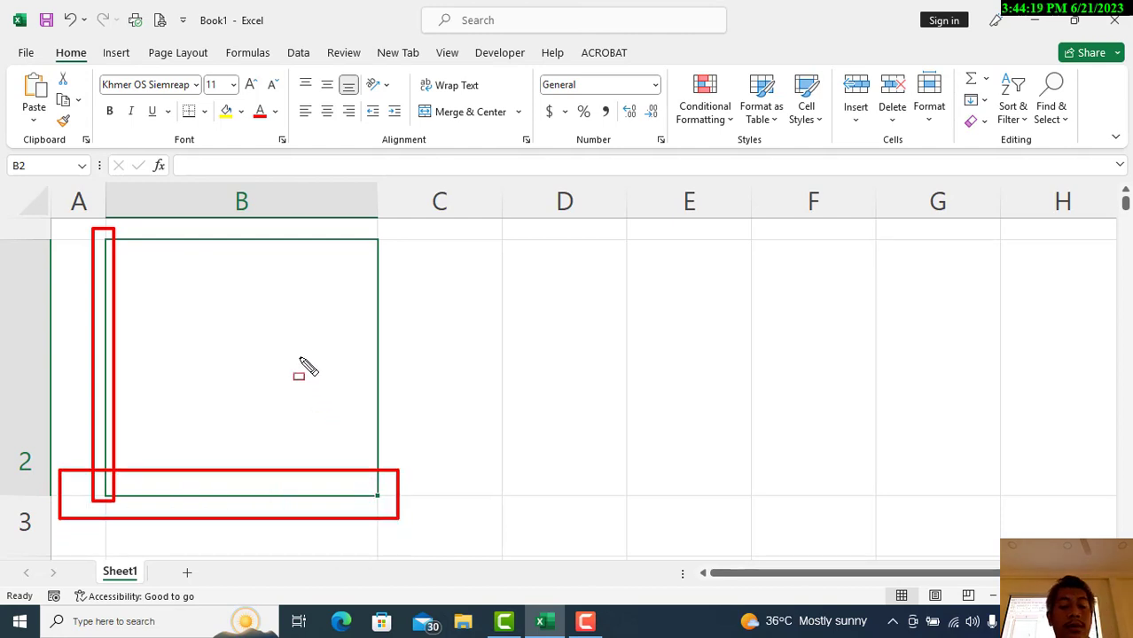
Step: Enter the Khmer character ក៏ in cell B2
key(e)
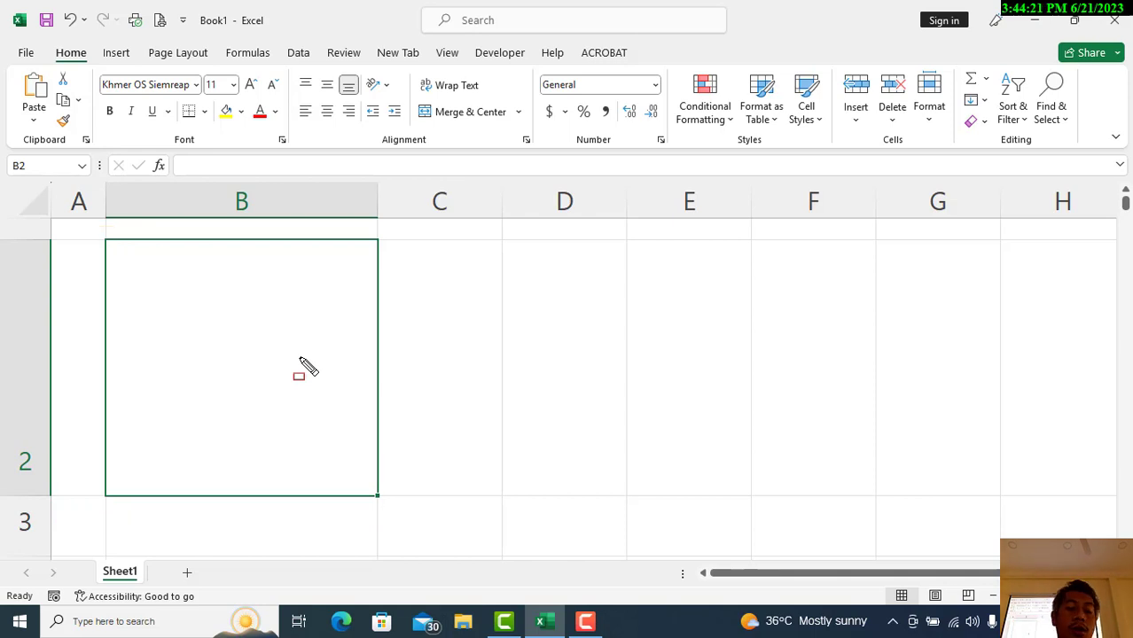
text(ក៏)
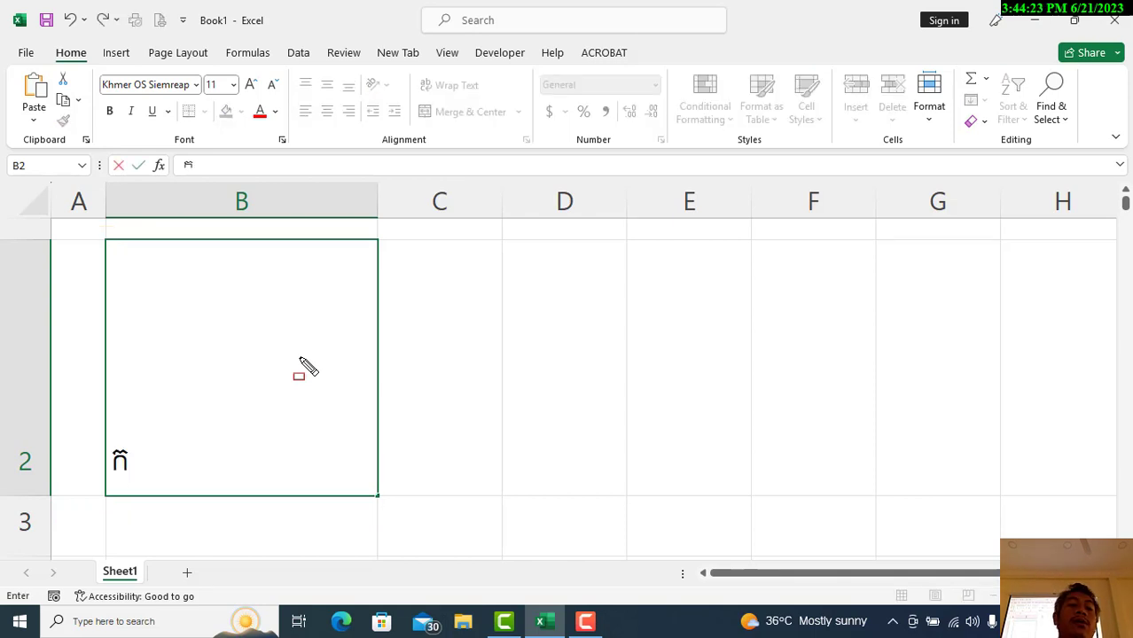
key(Tab)
click(300, 357)
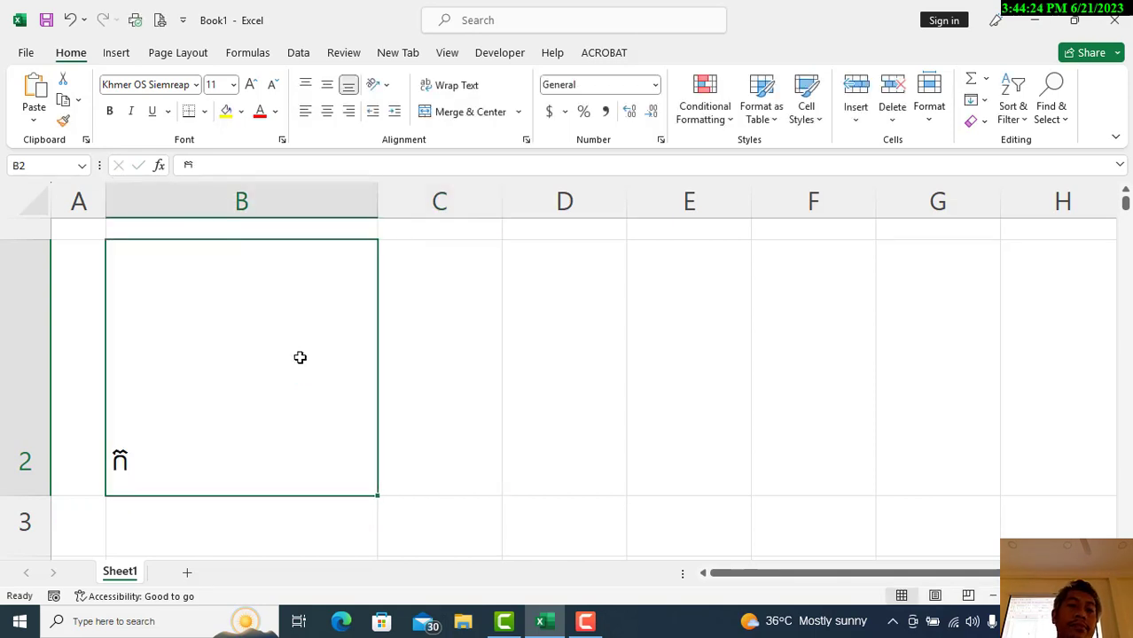
Step: Set B2 in Khmer OS Muol Light and enlarge it to size 18
click(196, 84)
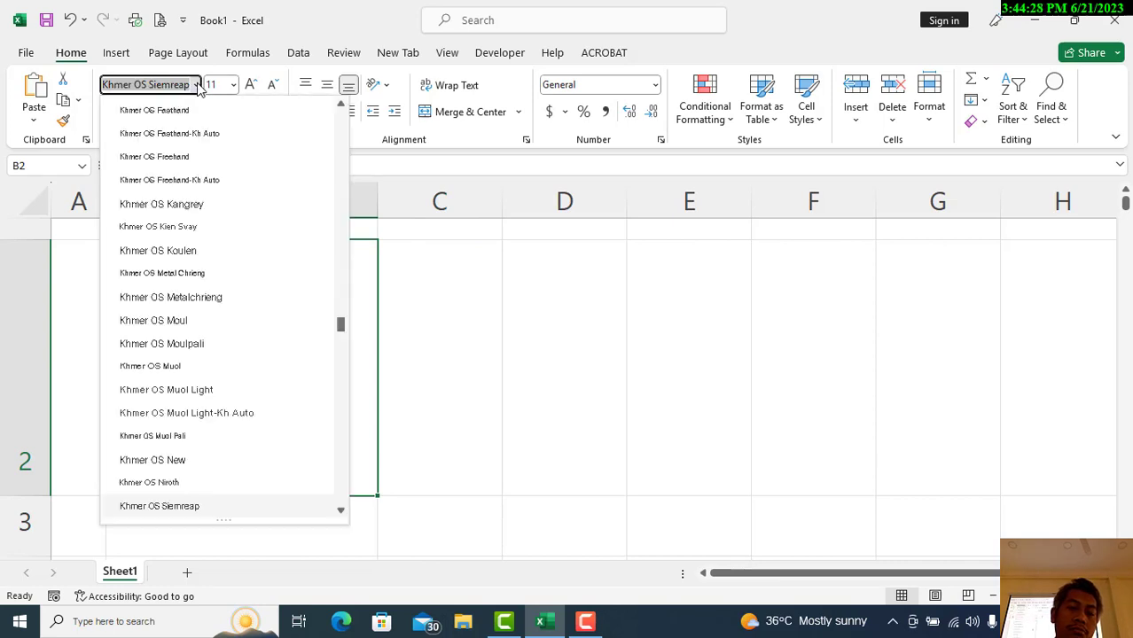
click(207, 390)
click(249, 85)
click(249, 85)
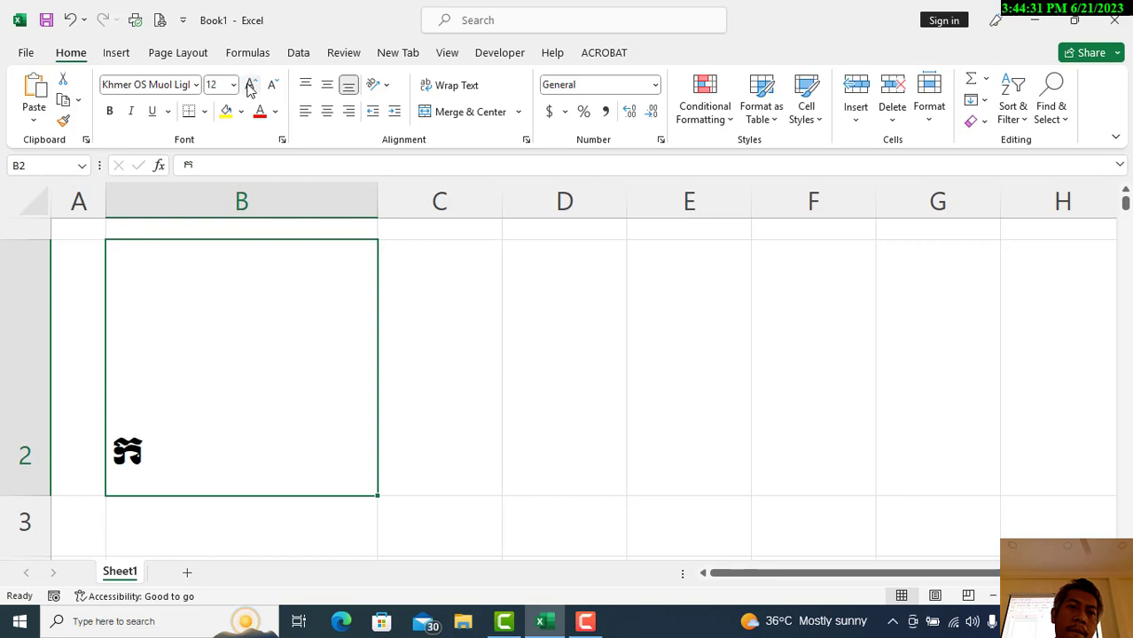
click(516, 456)
click(259, 321)
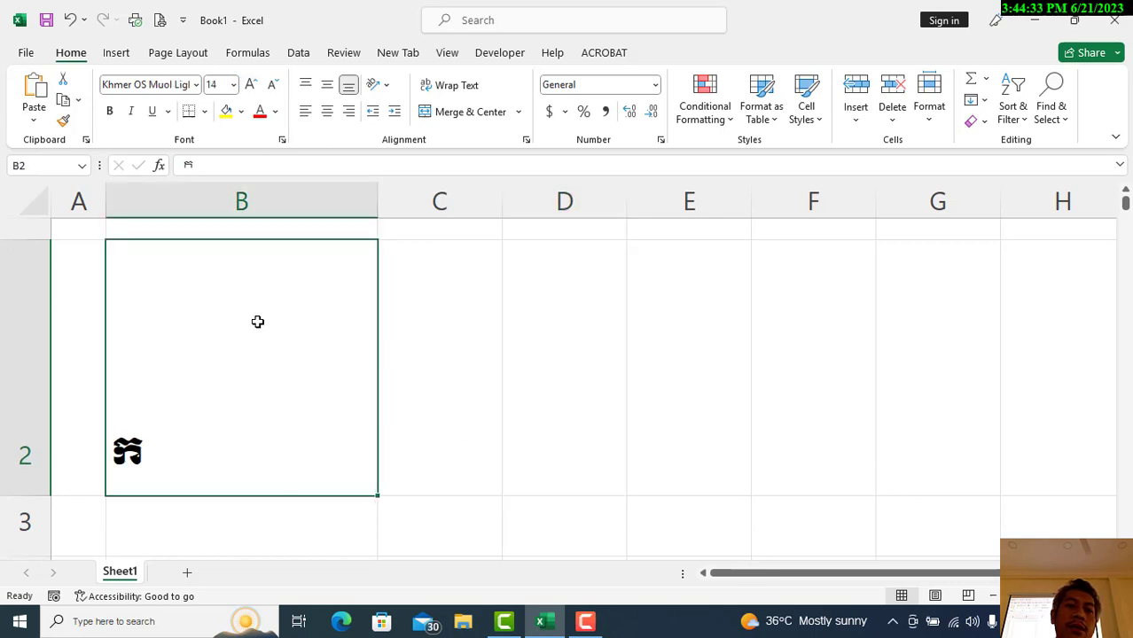
click(251, 85)
click(251, 85)
click(418, 420)
click(177, 431)
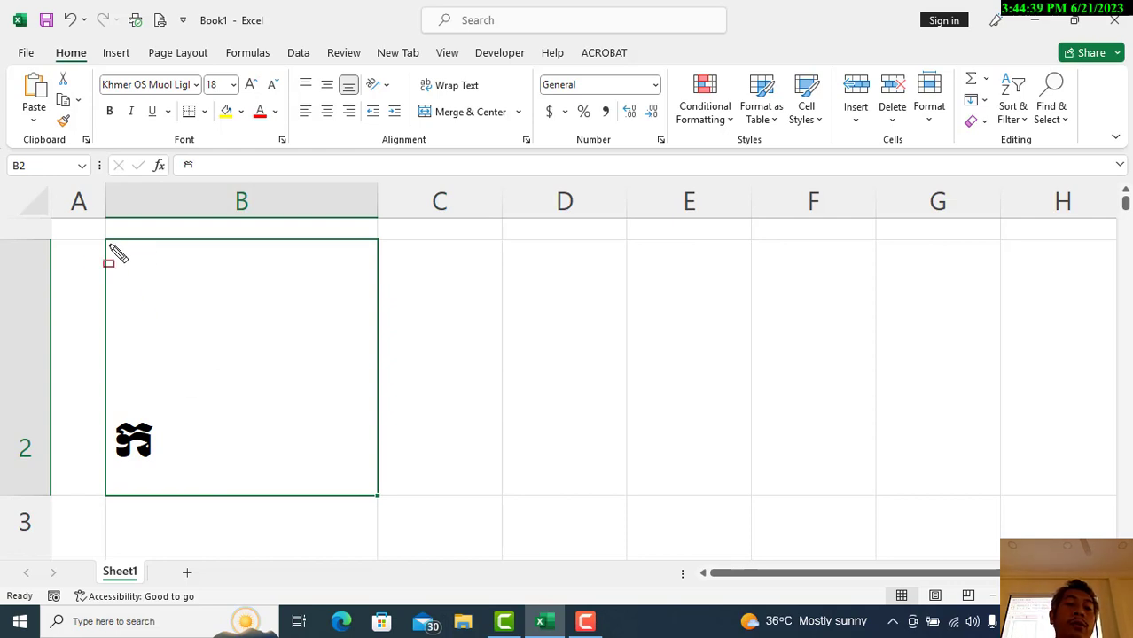
mouse_move(81, 238)
mouse_down()
mouse_move(122, 496)
mouse_move(142, 499)
mouse_up()
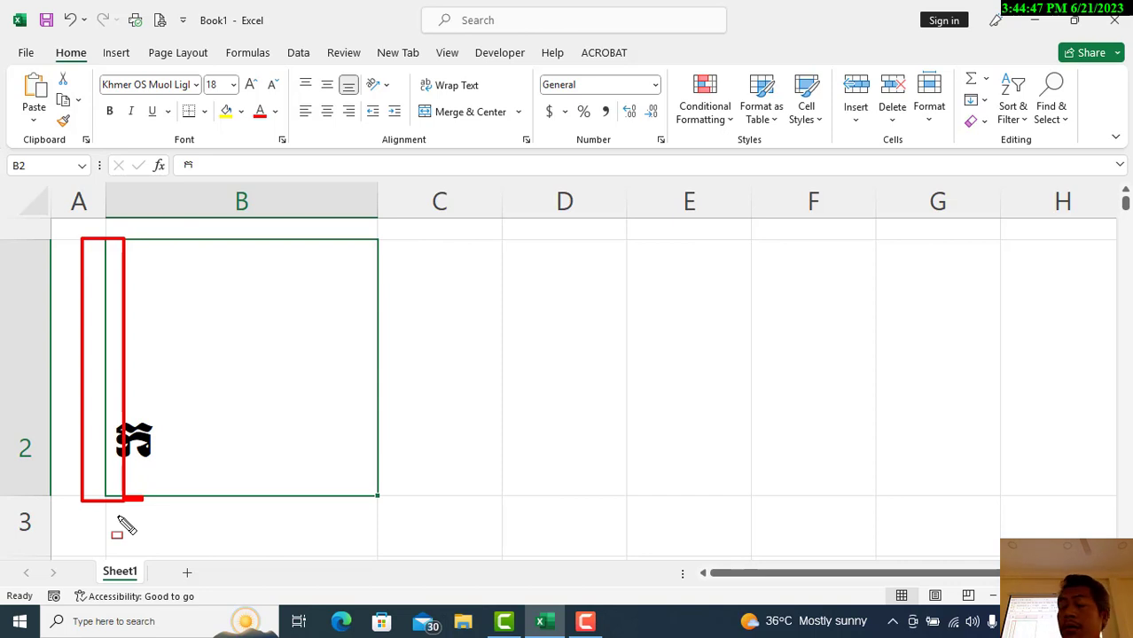
drag(70, 414, 410, 514)
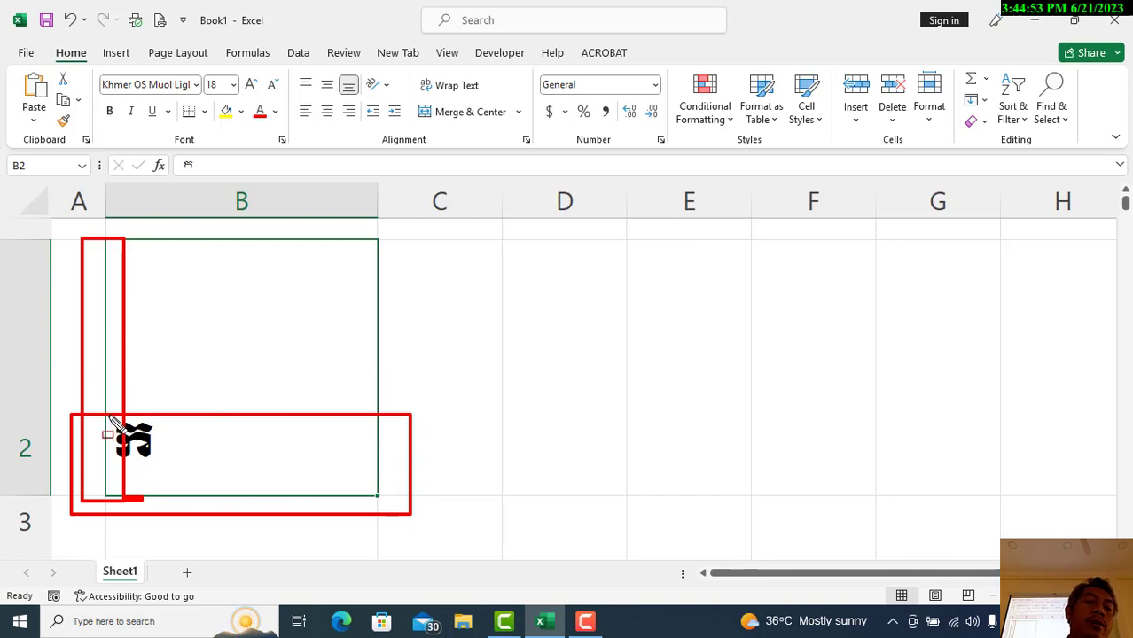
drag(108, 415, 156, 464)
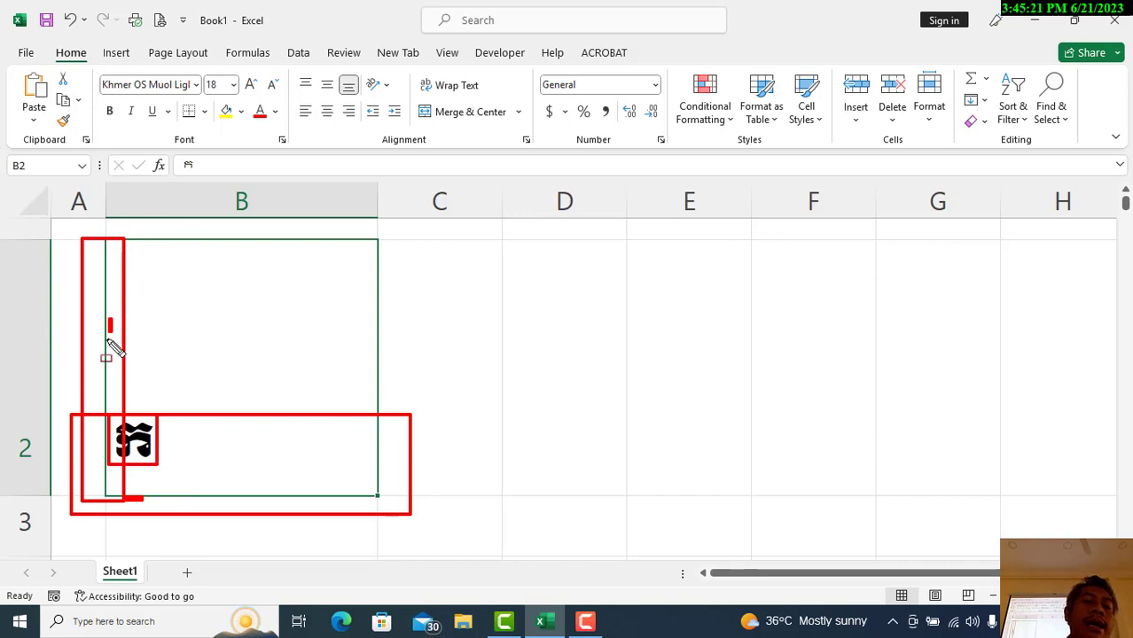
drag(111, 318, 166, 371)
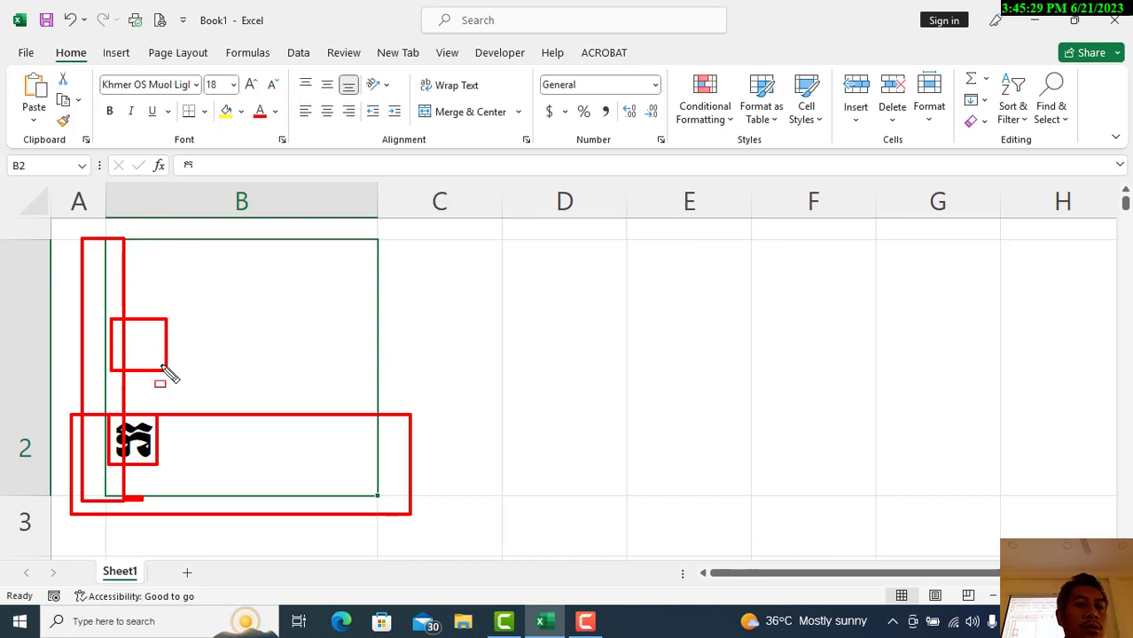
drag(99, 238, 149, 276)
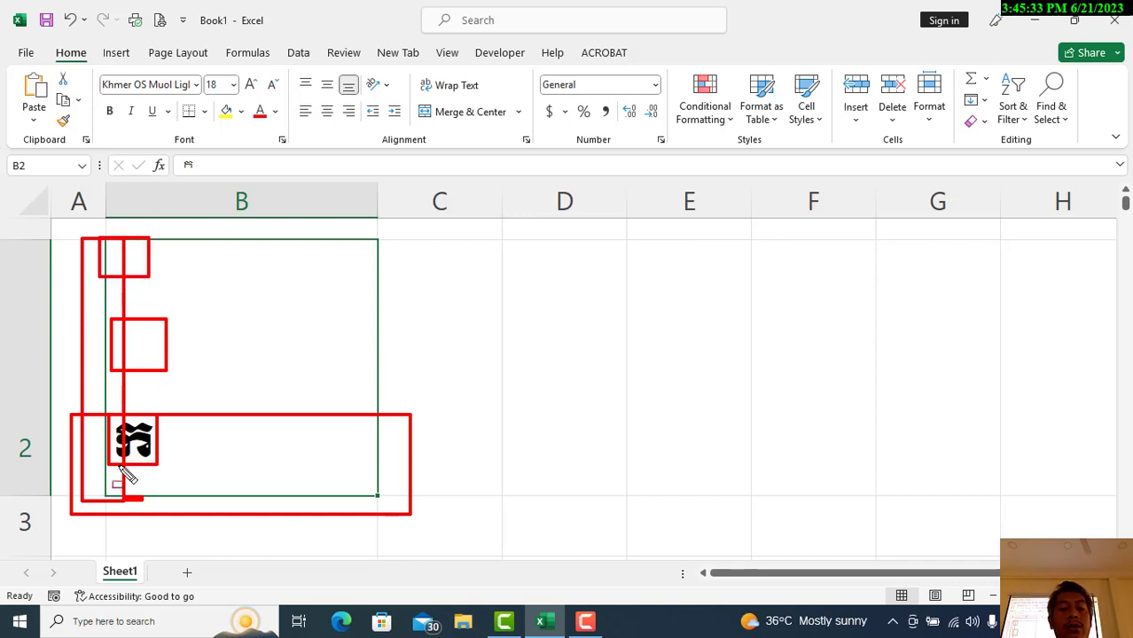
key(e)
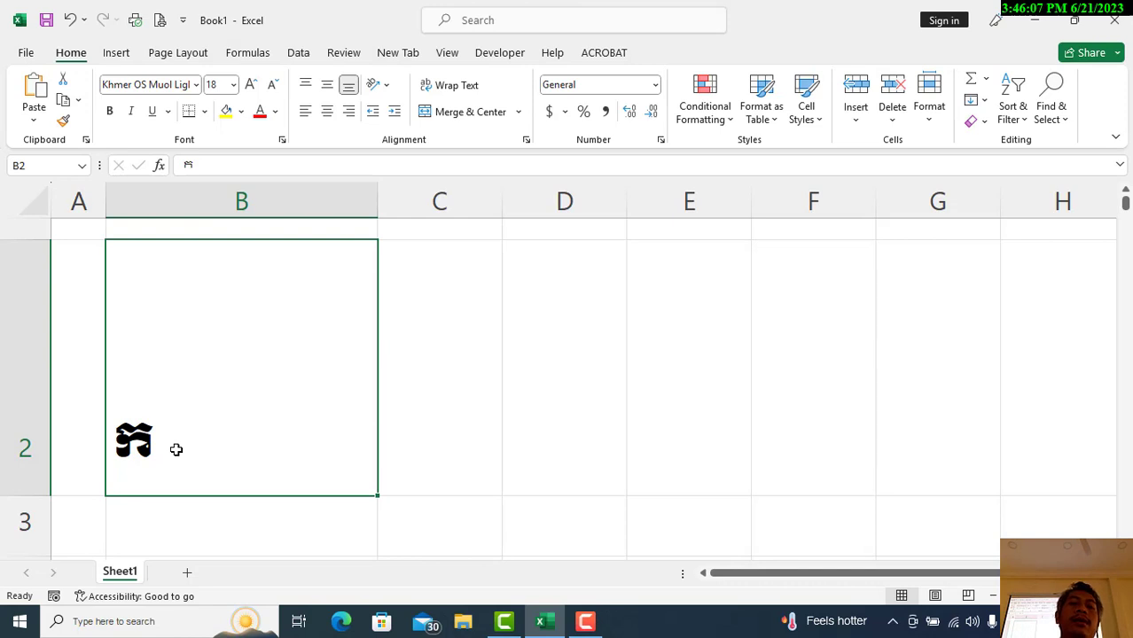
drag(46, 37, 86, 68)
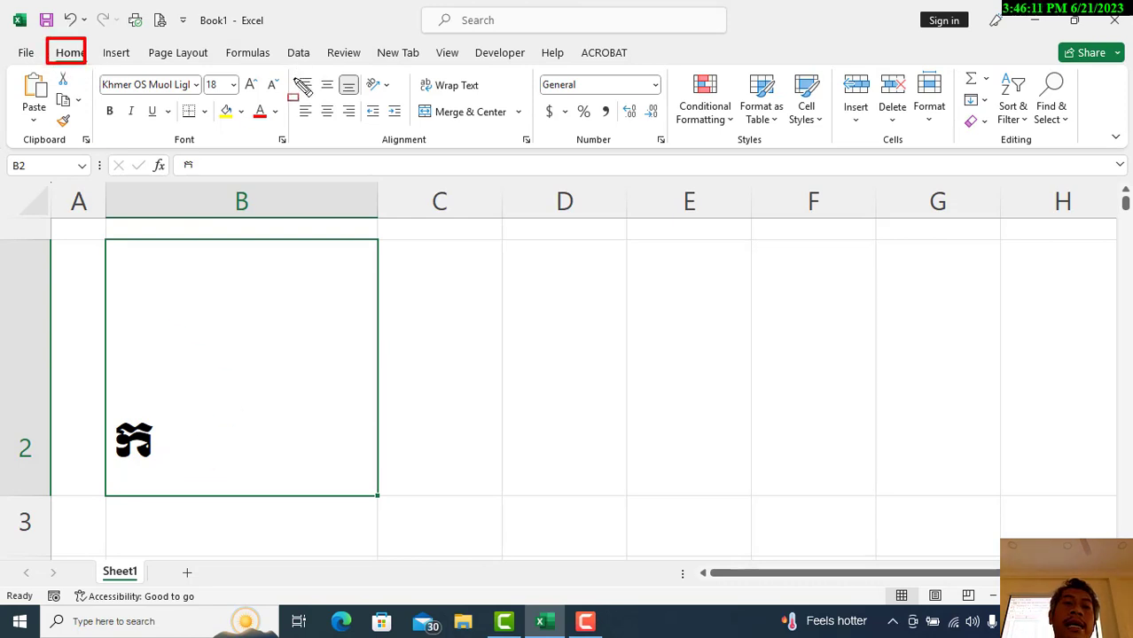
drag(280, 54, 537, 158)
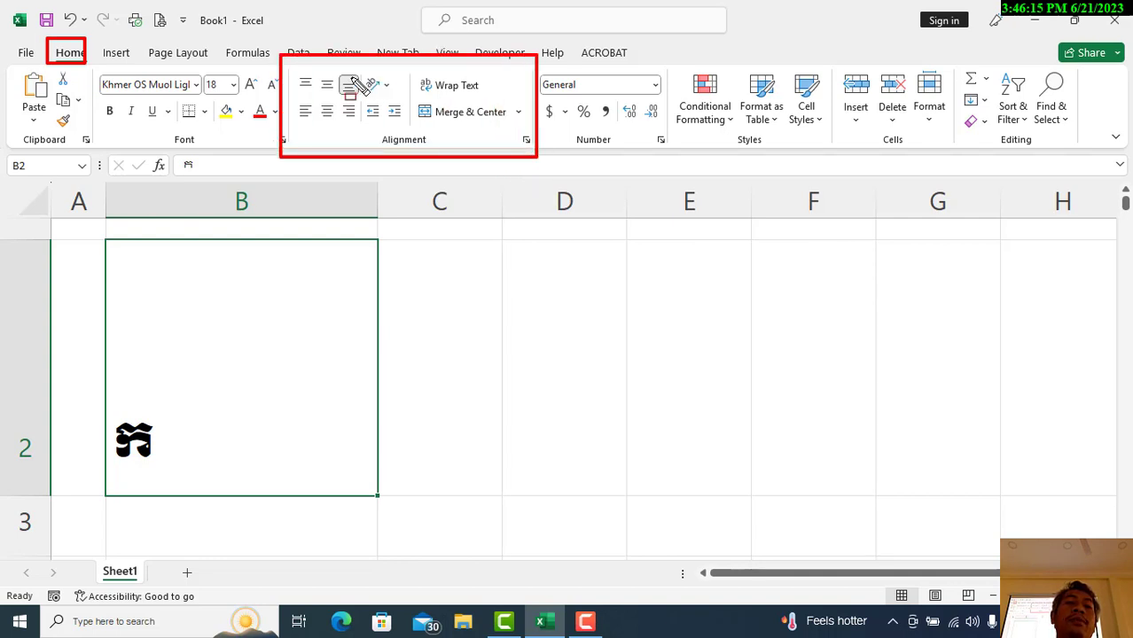
drag(291, 64, 362, 136)
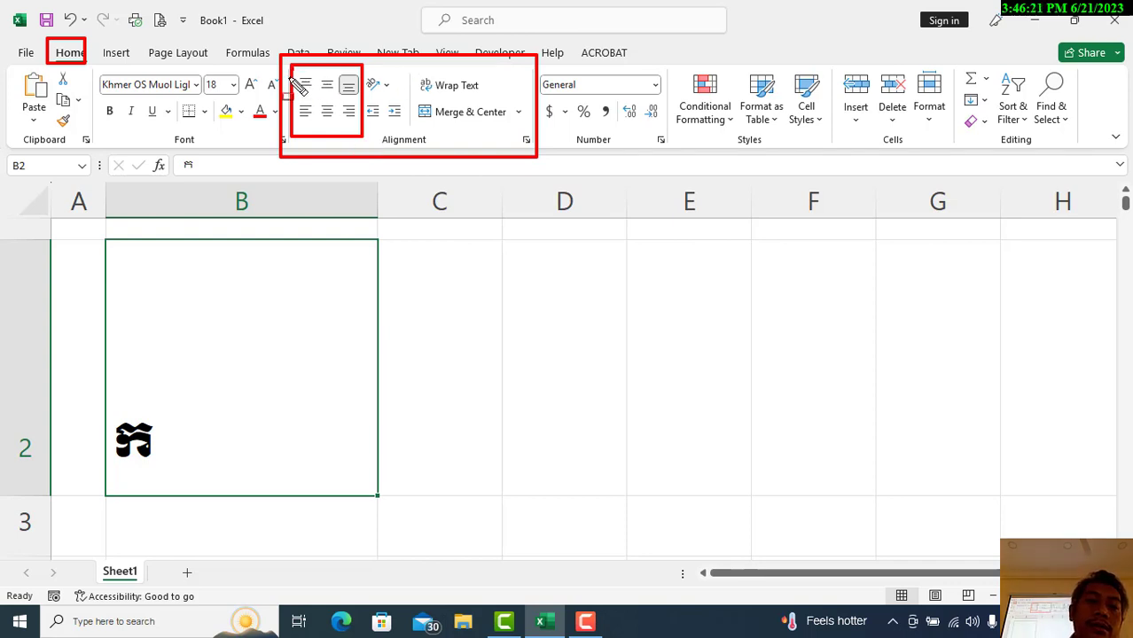
drag(292, 69, 363, 99)
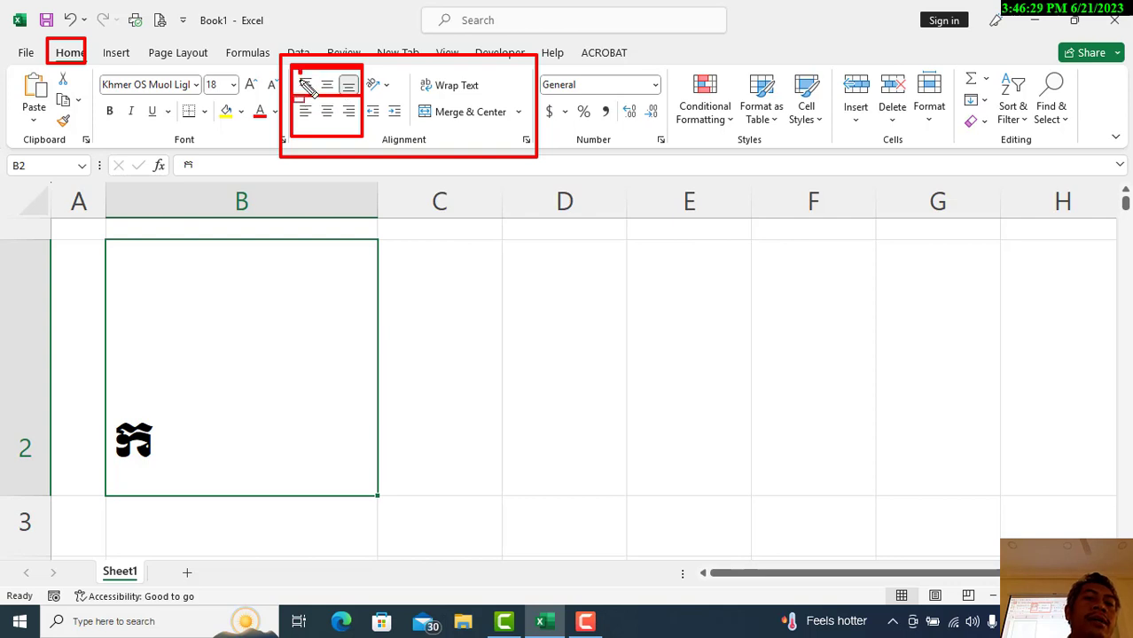
mouse_move(297, 70)
mouse_down()
mouse_move(310, 96)
mouse_move(356, 95)
mouse_up()
key(ctrl+z)
drag(359, 140, 369, 147)
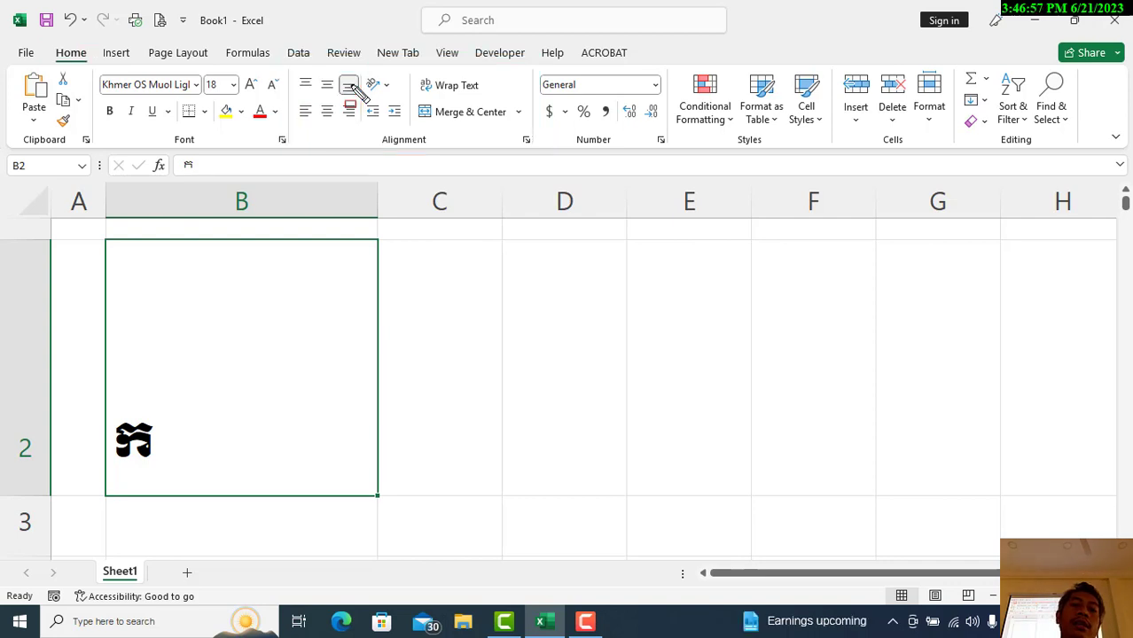
click(327, 89)
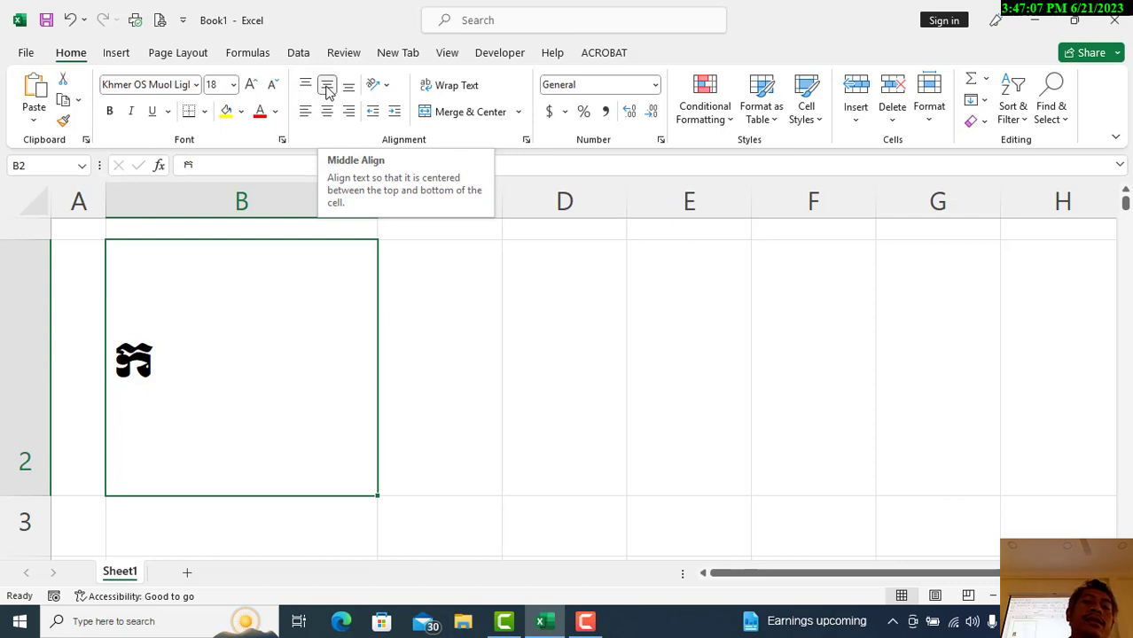
click(350, 86)
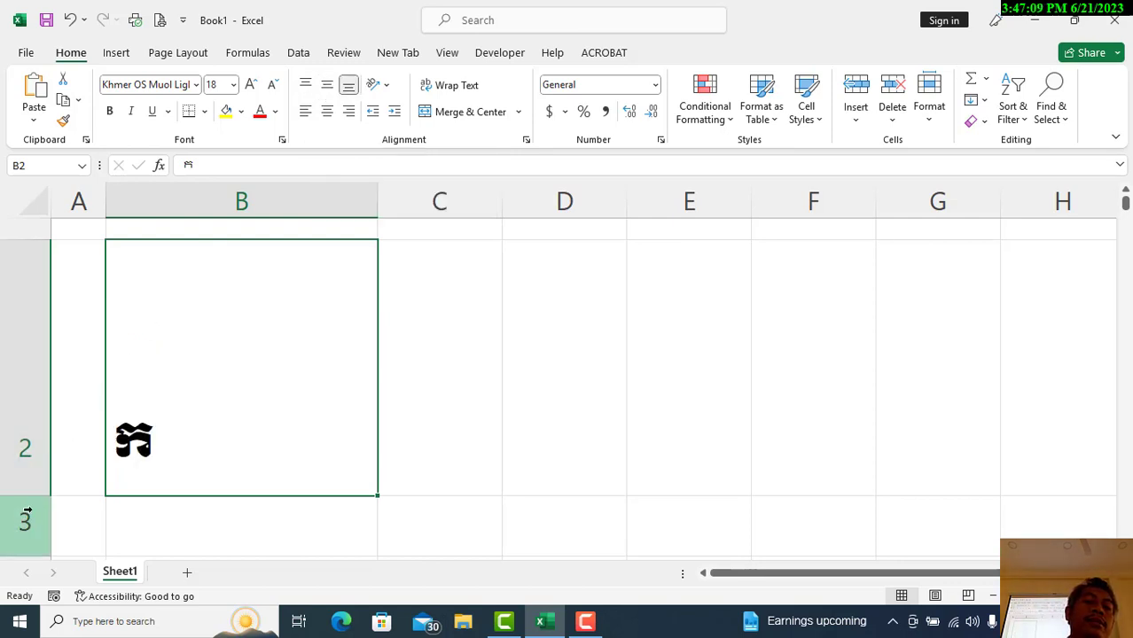
Step: Shrink row 2 around the character, middle-align it, then make the row slightly taller
mouse_move(36, 496)
mouse_down()
mouse_move(35, 311)
mouse_move(24, 334)
mouse_move(25, 291)
mouse_up()
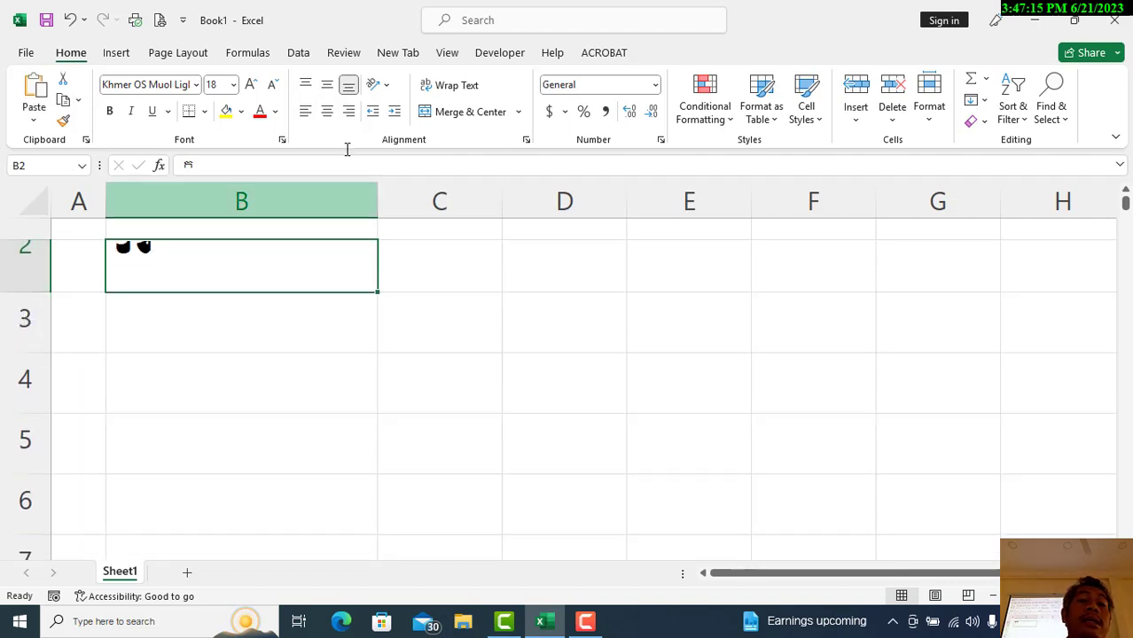
click(326, 86)
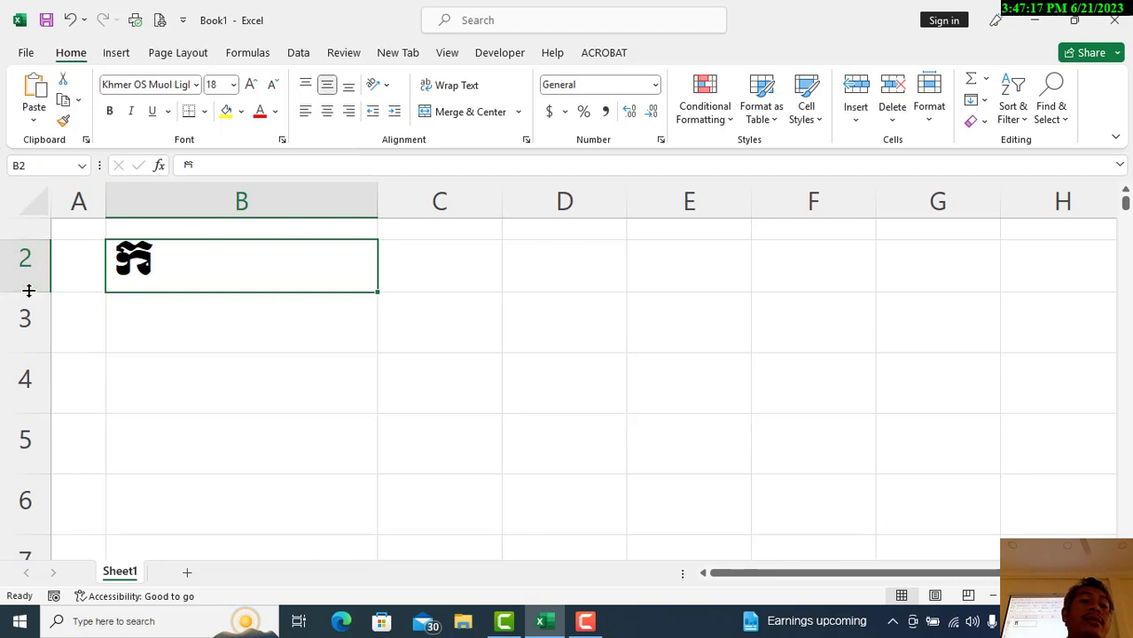
drag(25, 292, 25, 303)
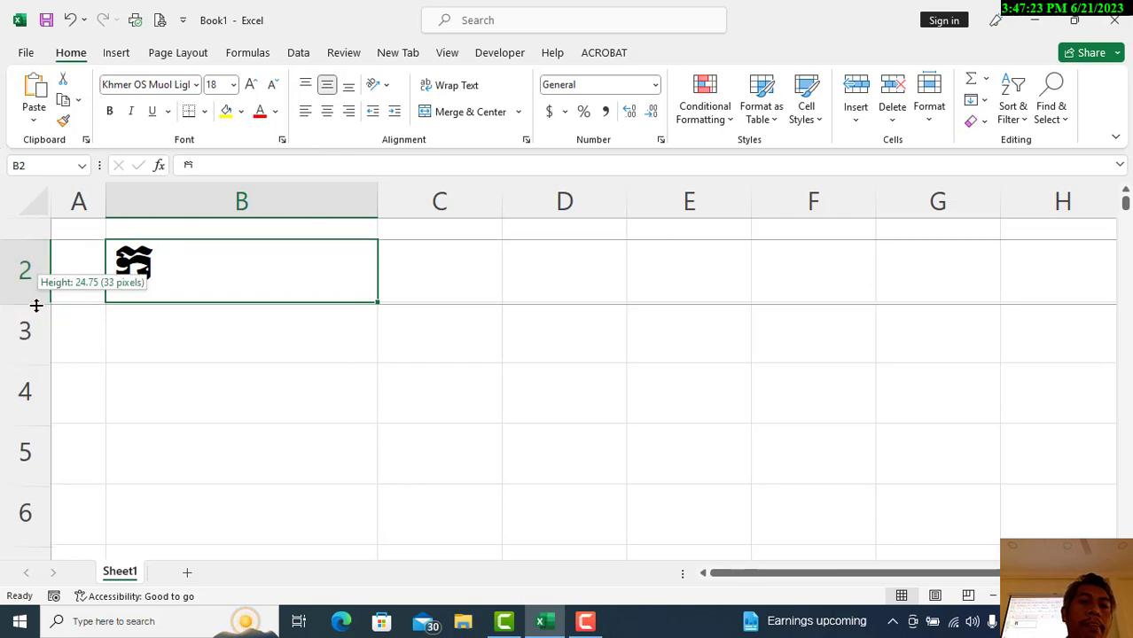
drag(38, 303, 38, 305)
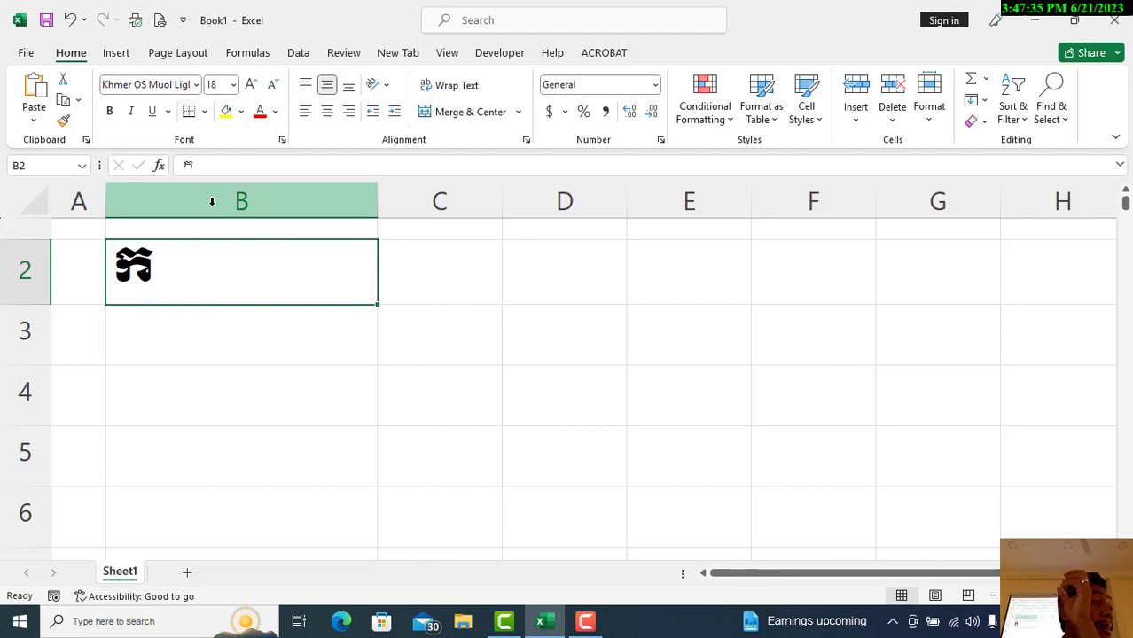
Step: Enter headers ល.រ, គោត្តនាម នាម, កេទ, ថ្ងៃខែ ឆ្នាំកំណើត and ផ្សេងៗ across A4:E4
click(24, 271)
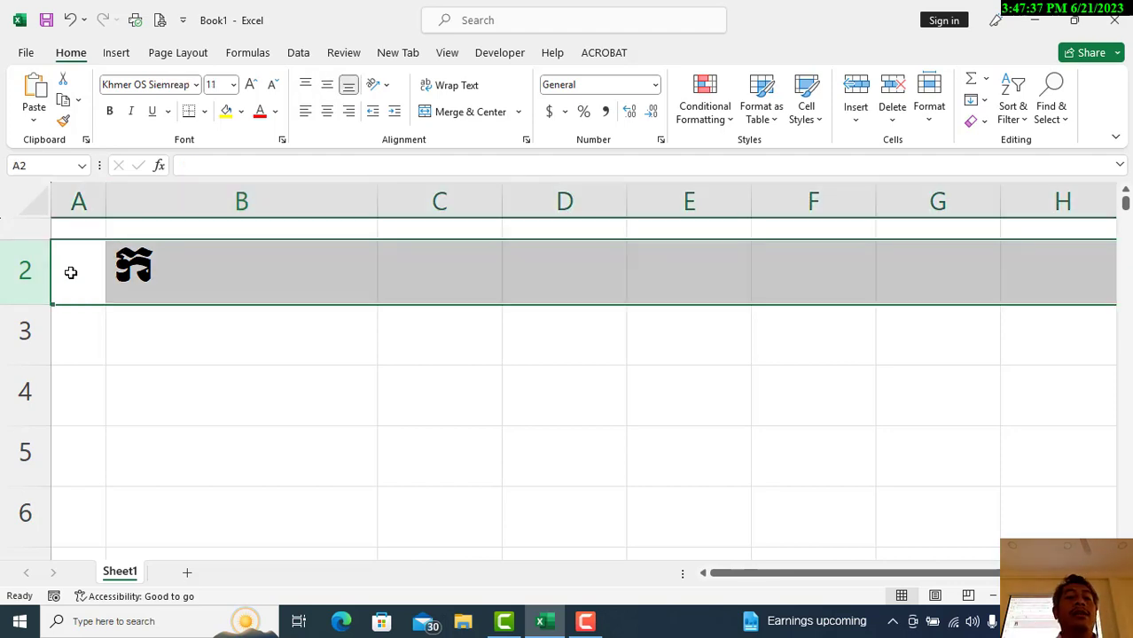
click(73, 276)
click(100, 405)
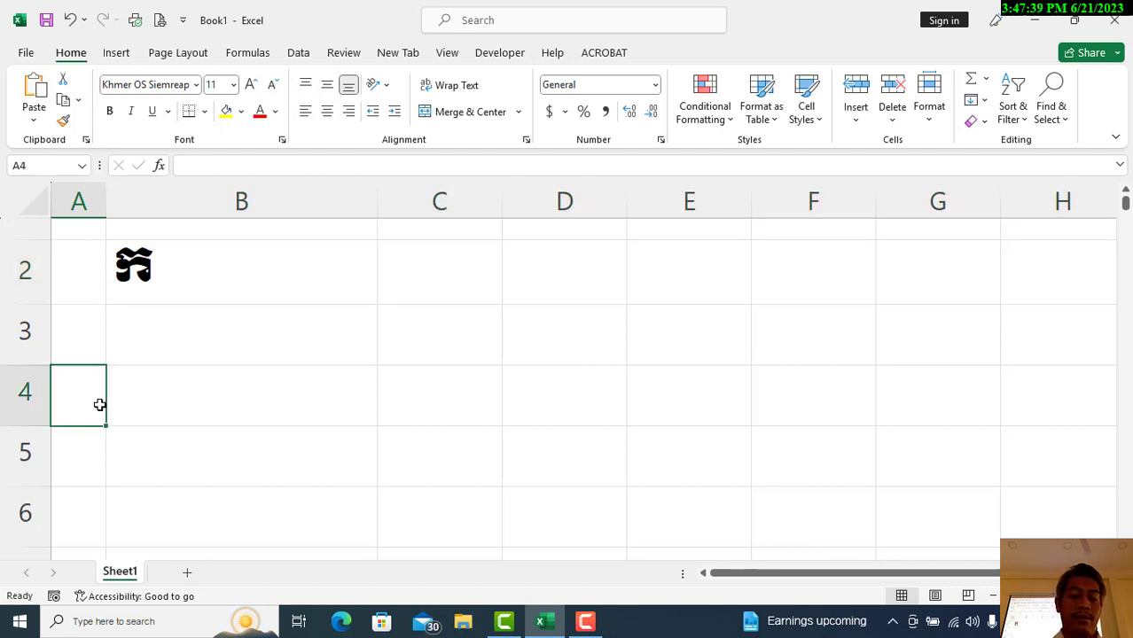
text(l)
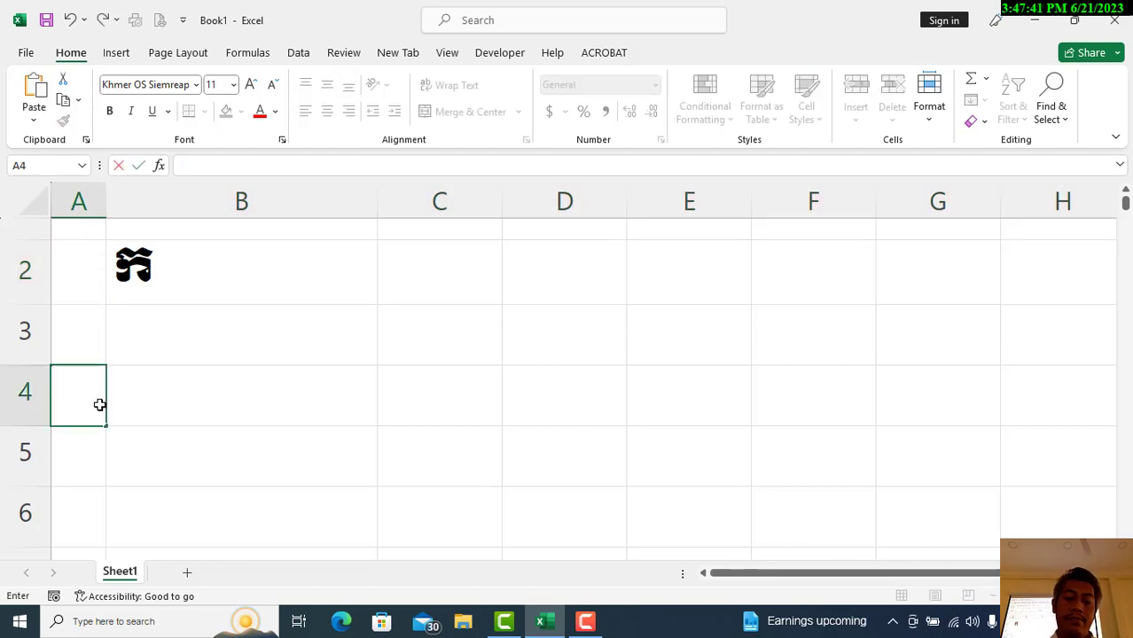
text(ល.រ)
key(Tab)
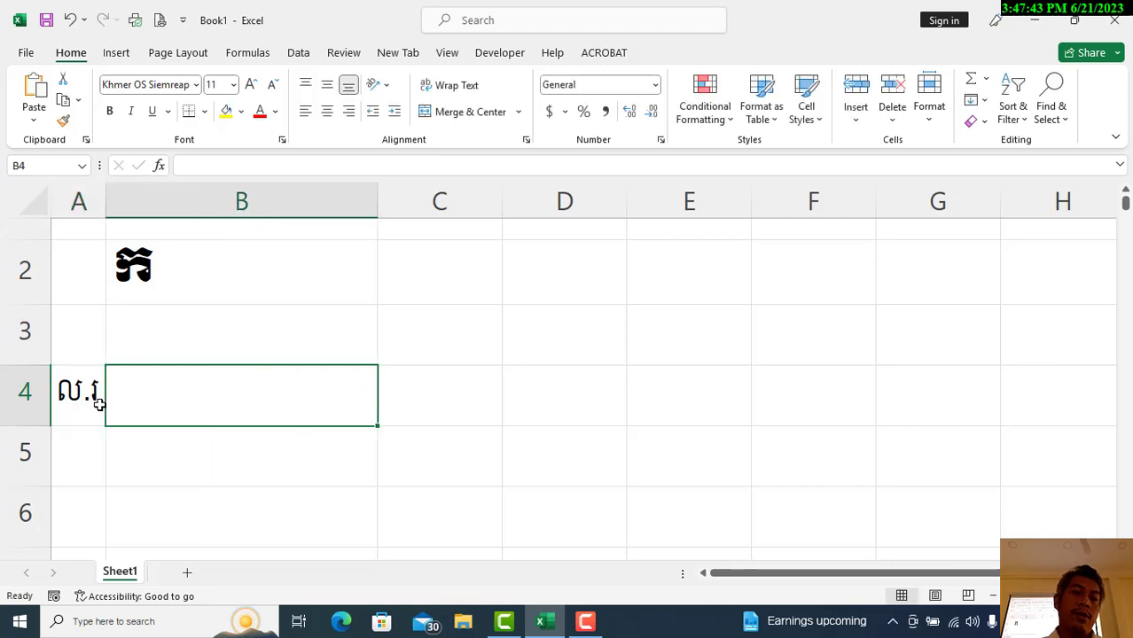
text(គោត្តនាម ន)
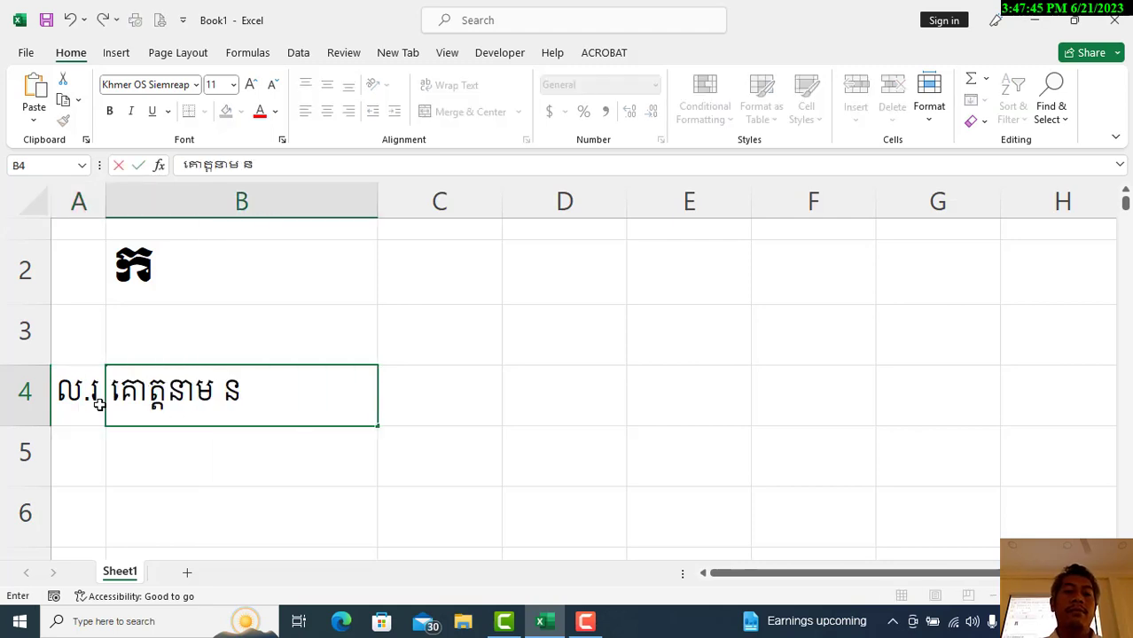
text(ាម)
key(Tab)
text(កេទ)
key(Tab)
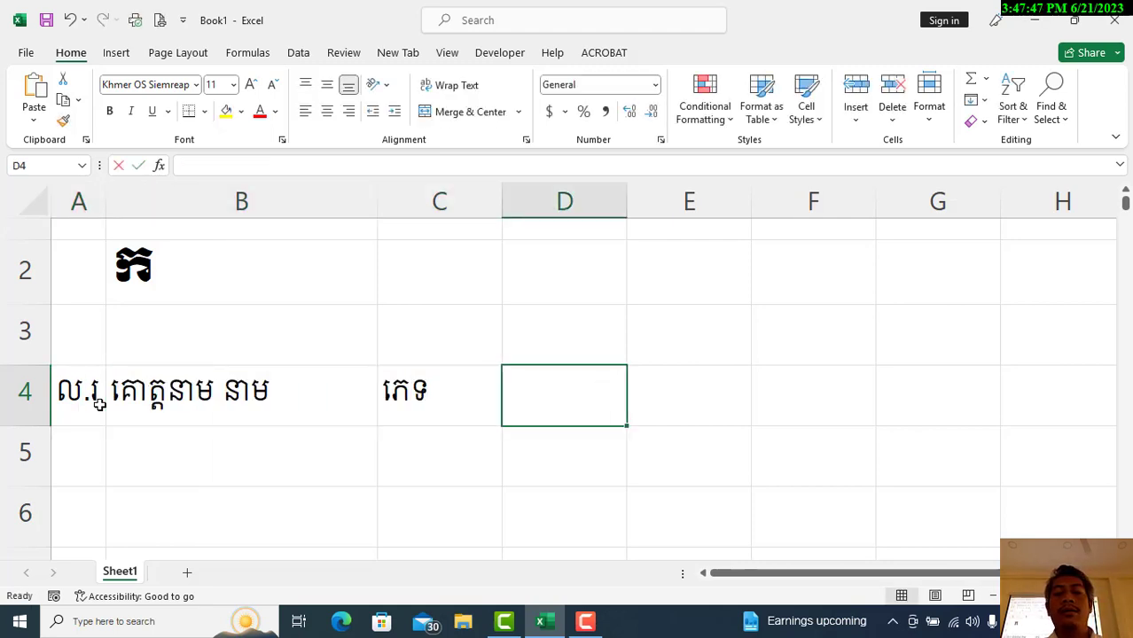
text(ថ្ងៃខែ ឆ)
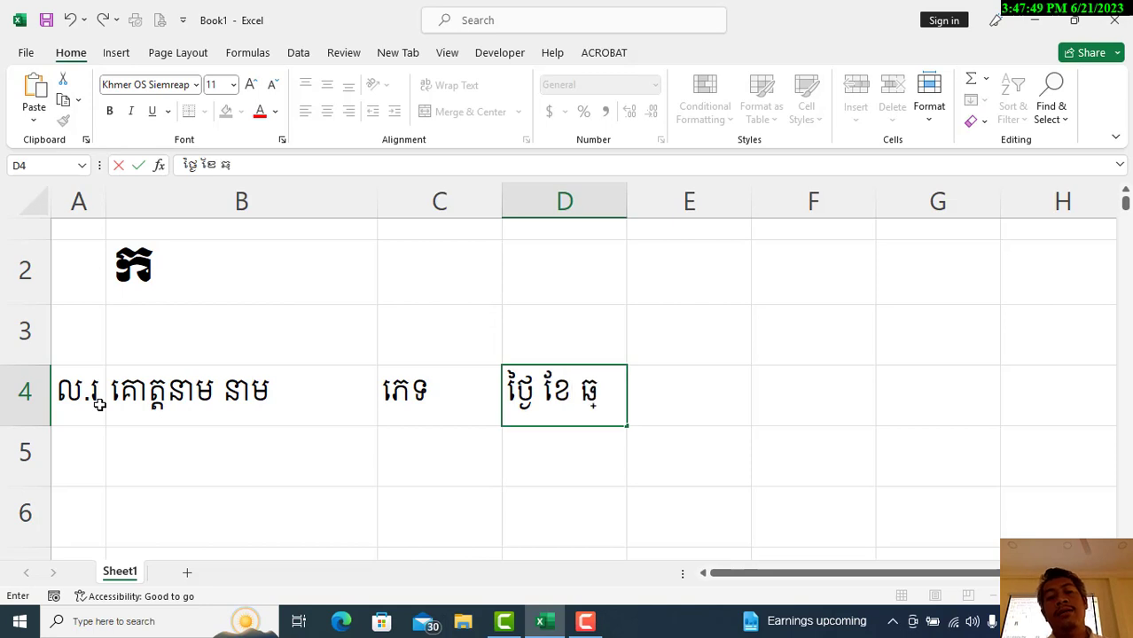
text(្នាំកំណើត)
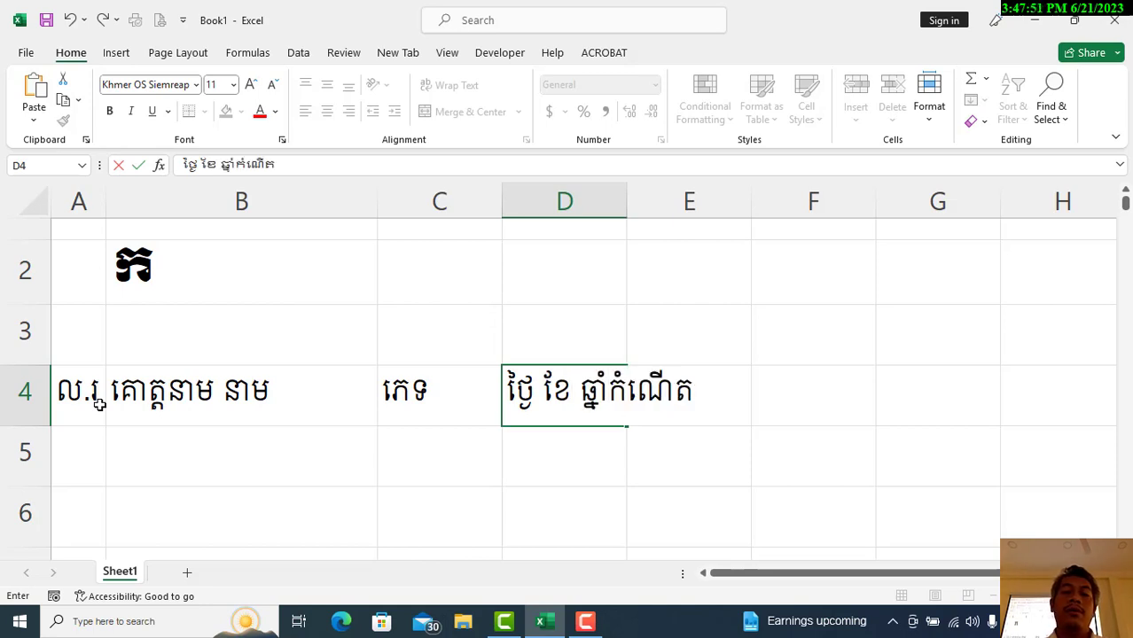
key(Tab)
text(ផ្សេង)
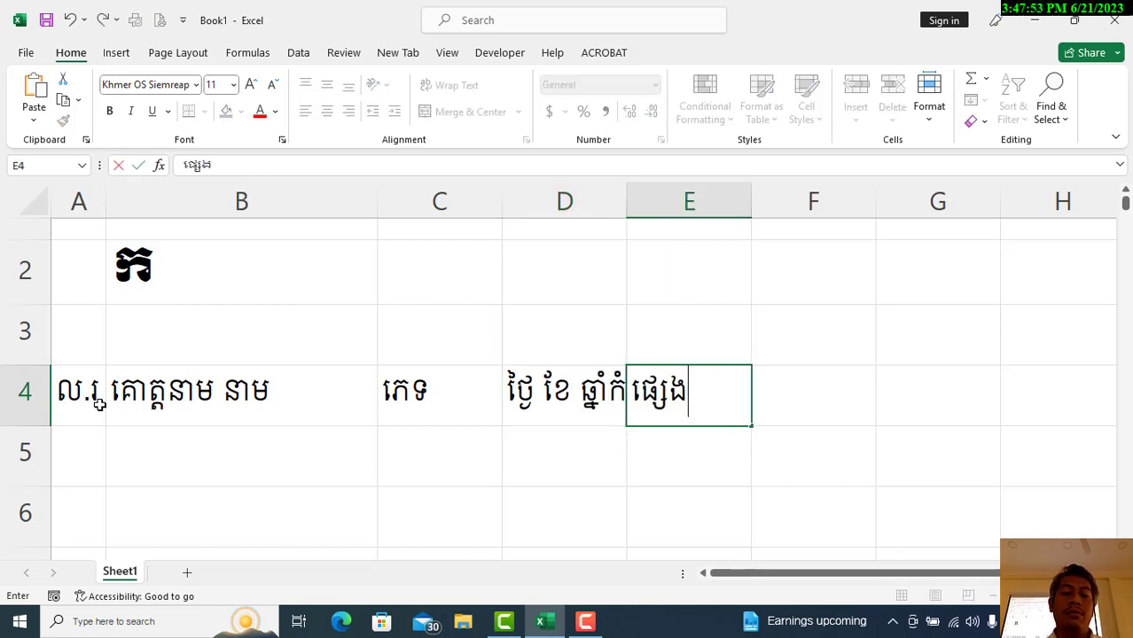
text(ៗ)
key(Return)
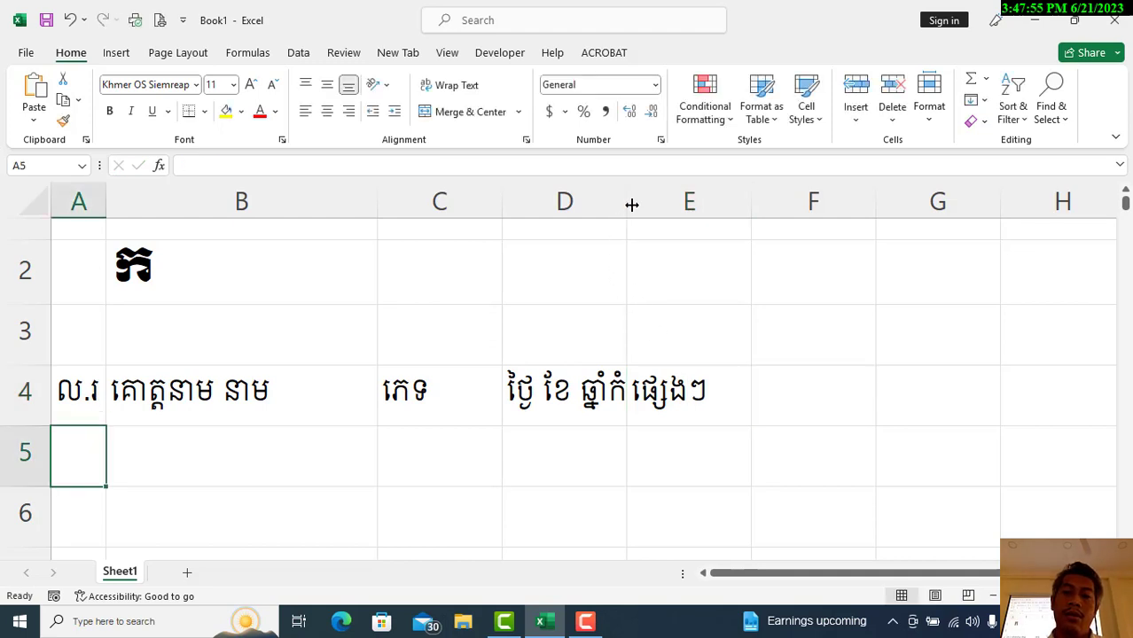
Step: Widen column D to fit the birthdate header and centre the A4:E4 headings
drag(631, 204, 711, 193)
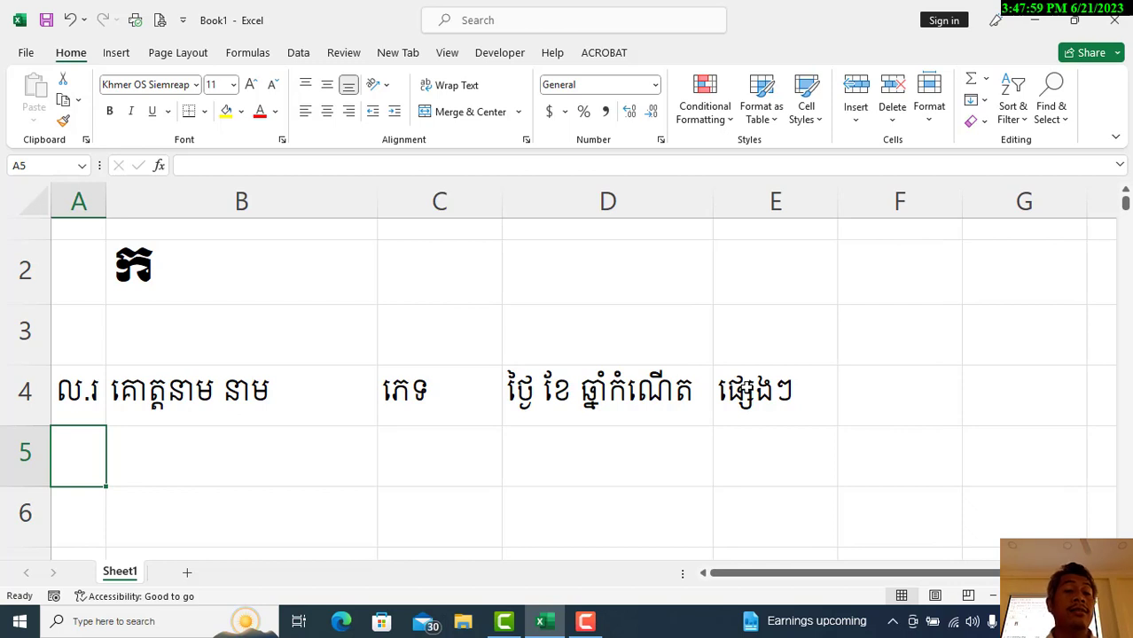
drag(76, 390, 774, 390)
click(327, 113)
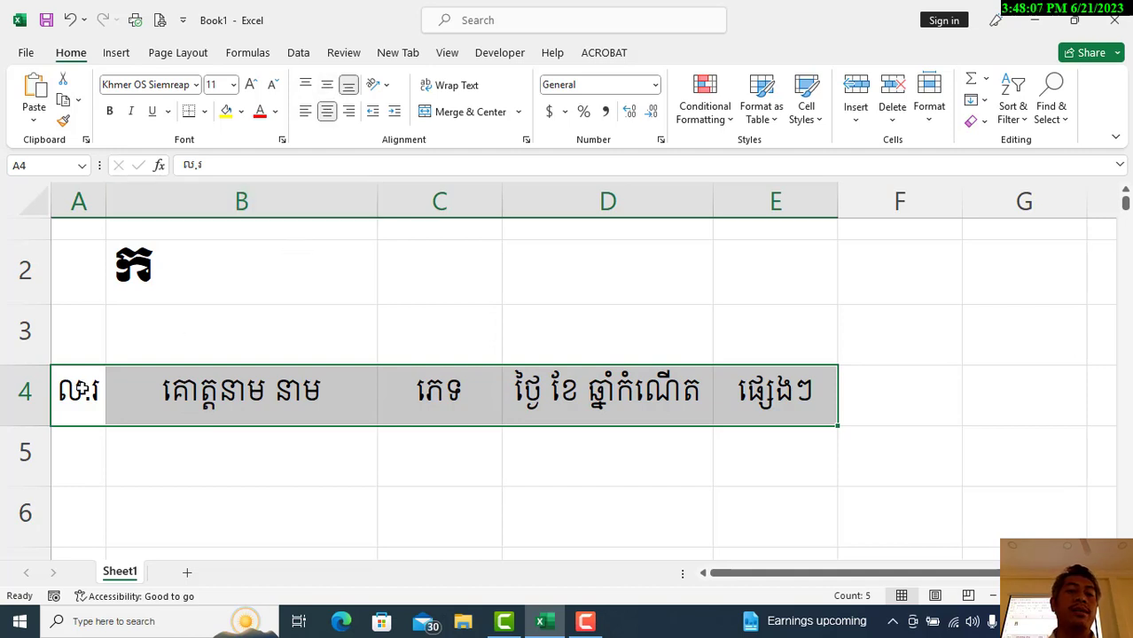
Step: Apply All Borders to the table range A4:E6
drag(79, 391, 719, 510)
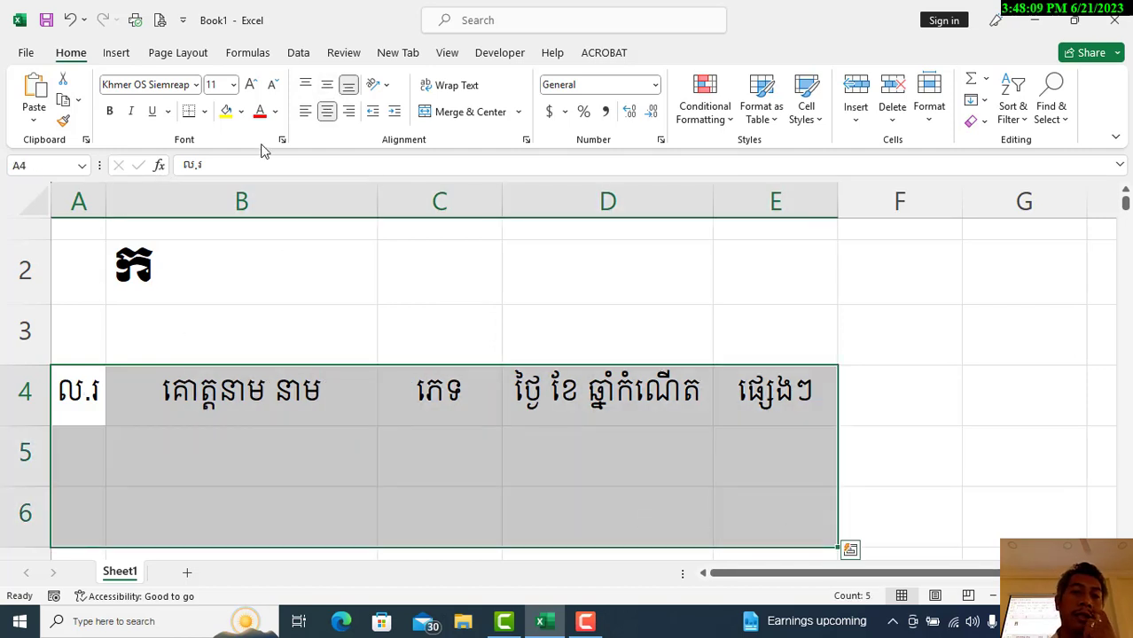
click(204, 112)
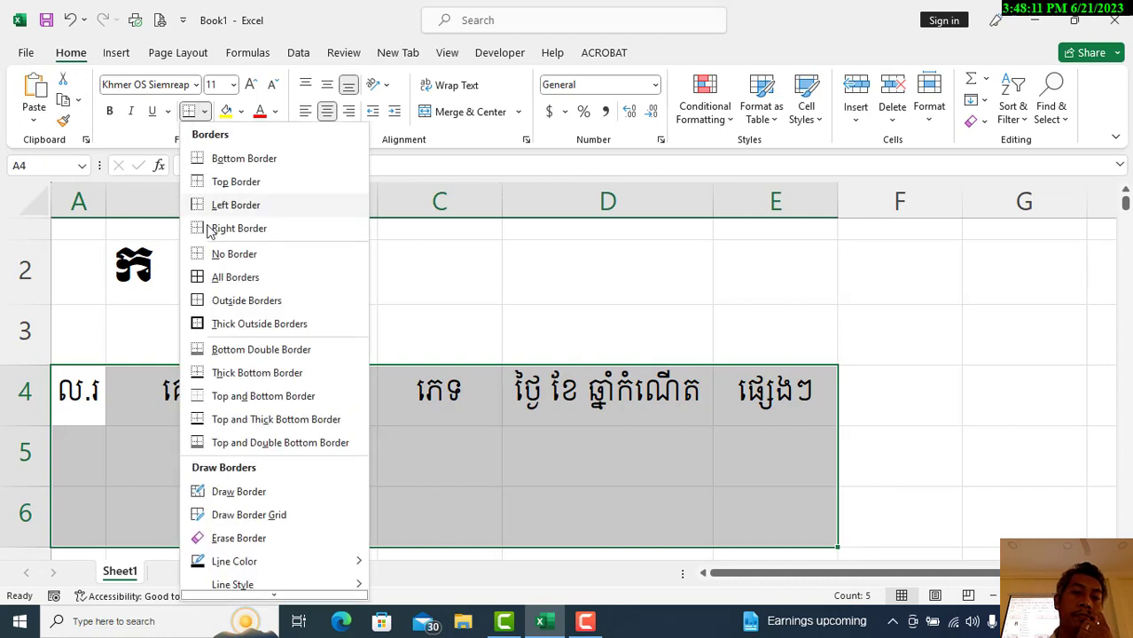
click(235, 277)
Step: Rework the row 4 header alignment, leaving headings centred vertically and horizontally
click(331, 399)
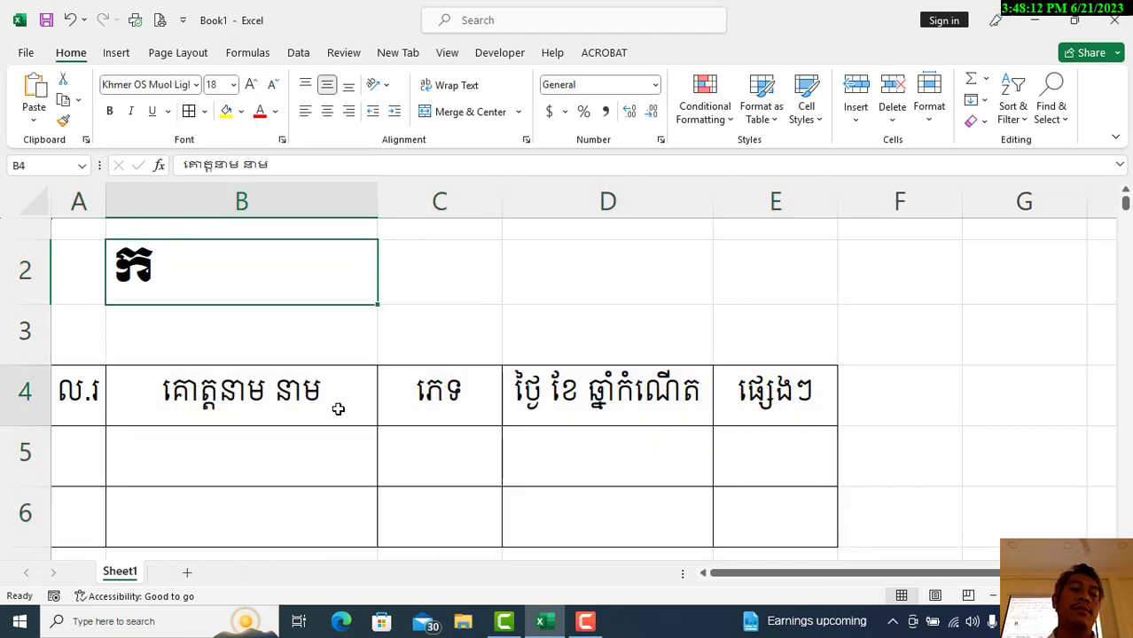
click(305, 112)
click(415, 418)
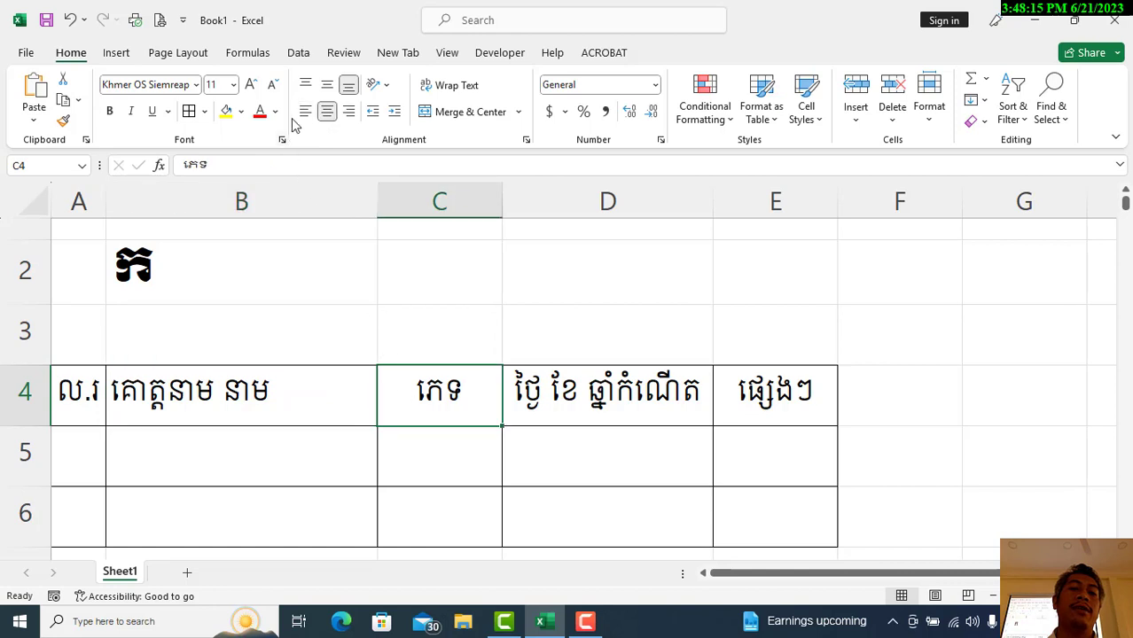
click(305, 112)
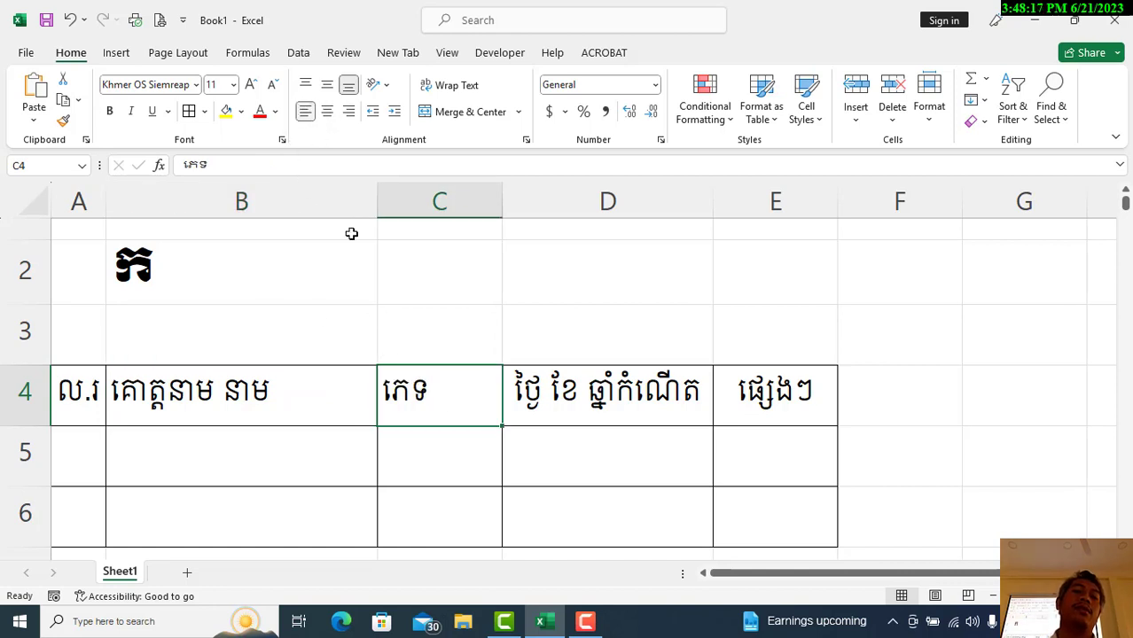
click(290, 431)
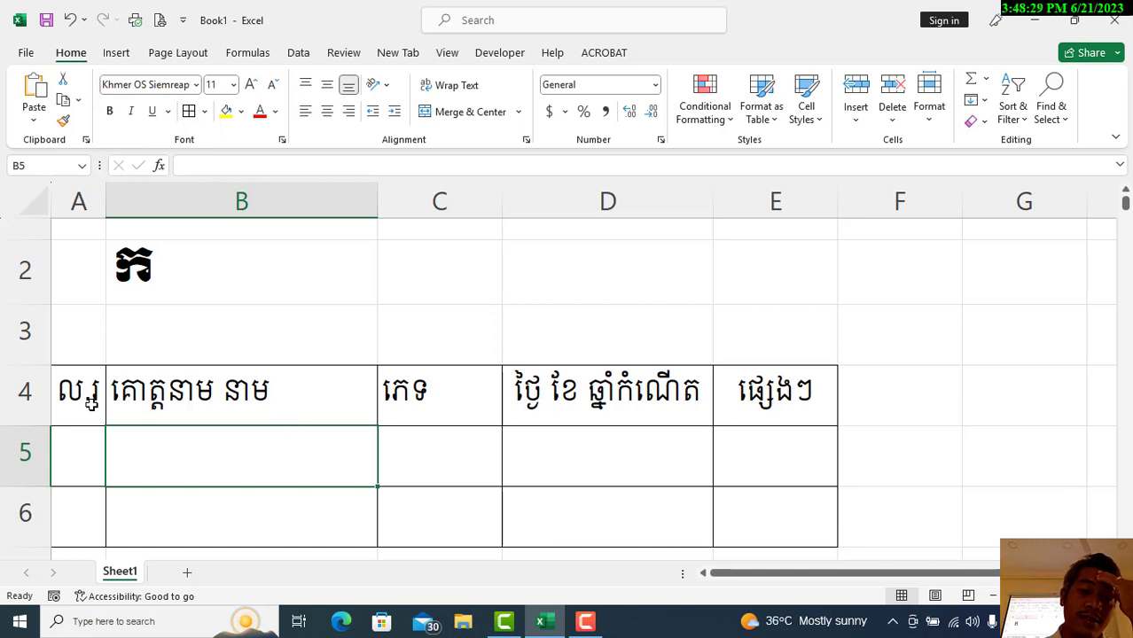
drag(91, 404, 767, 420)
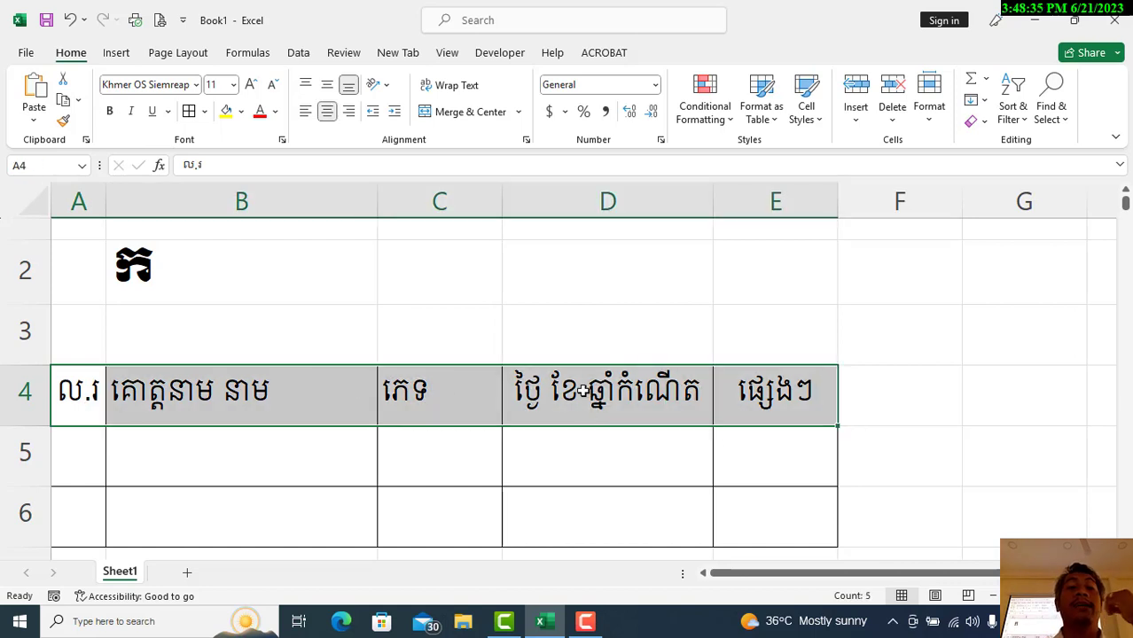
click(327, 112)
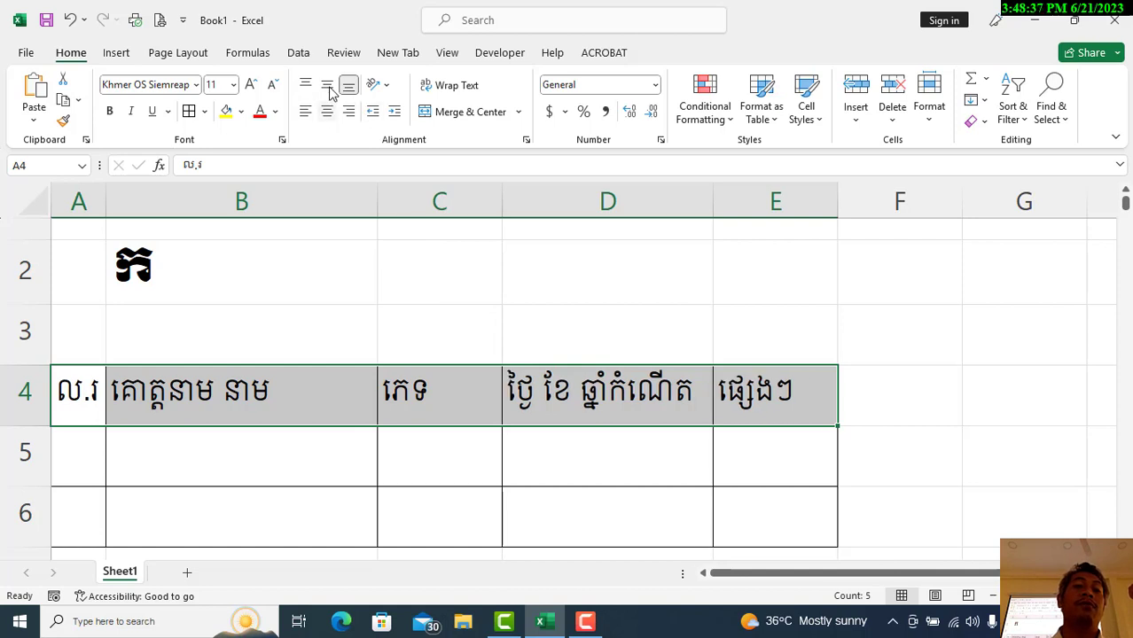
click(327, 84)
click(327, 111)
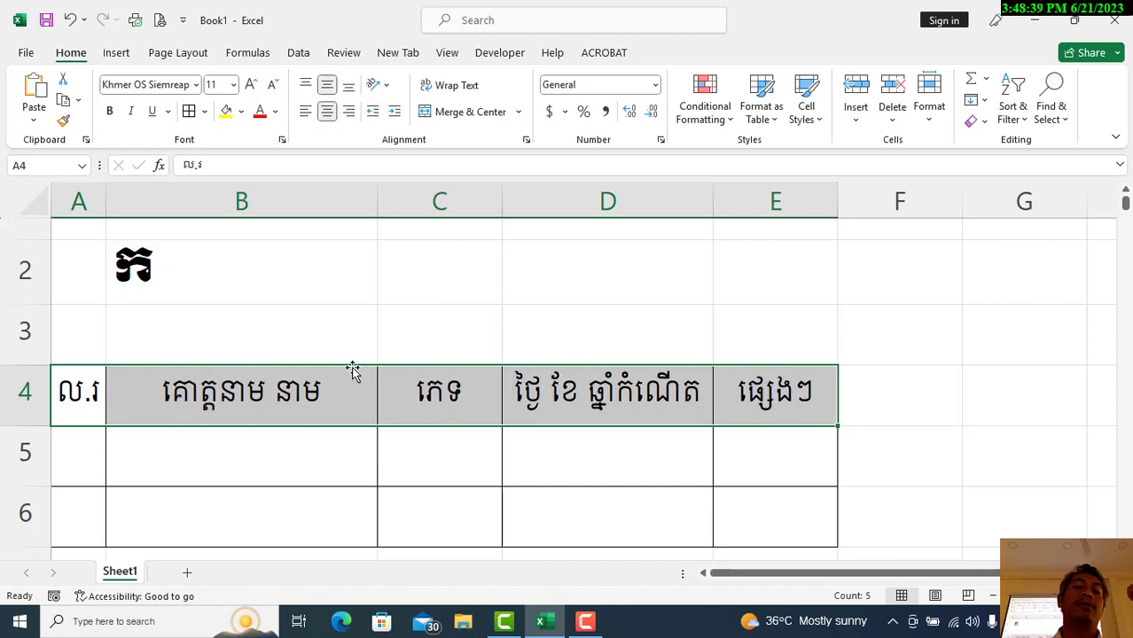
click(330, 453)
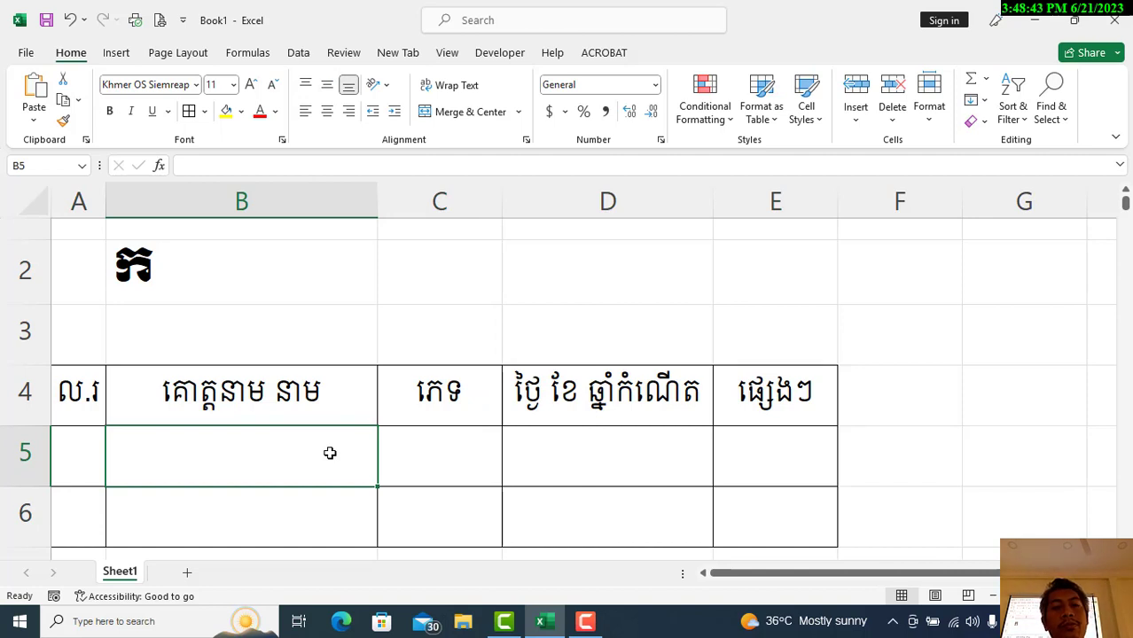
Step: Enter ១ in A5 and the first person's full name in B5
scroll(354, 384, down, 1)
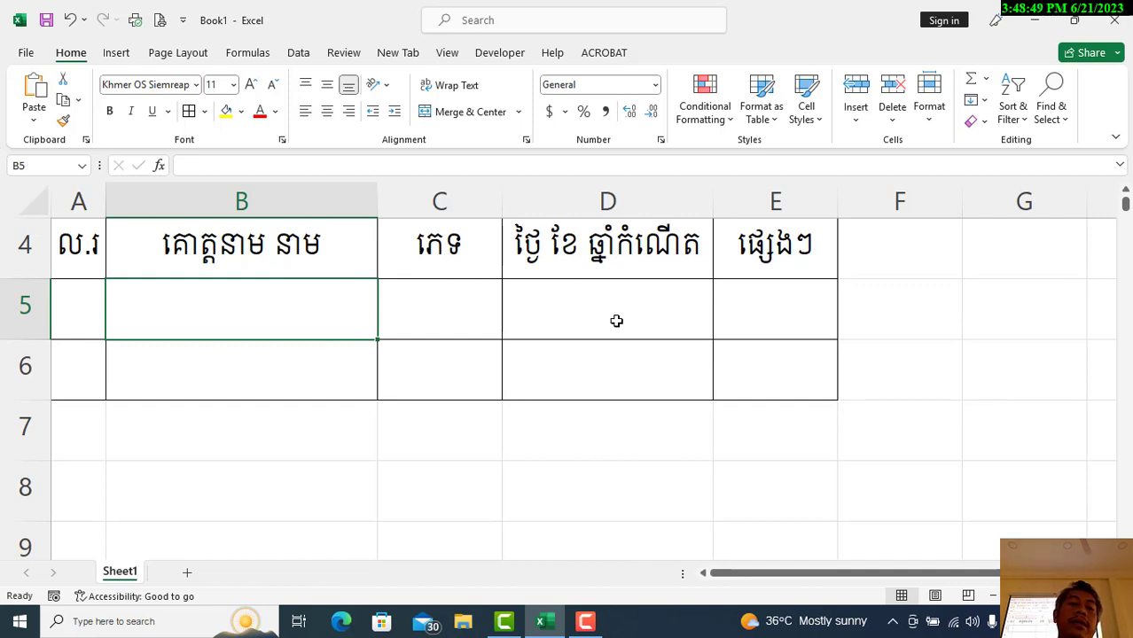
click(78, 297)
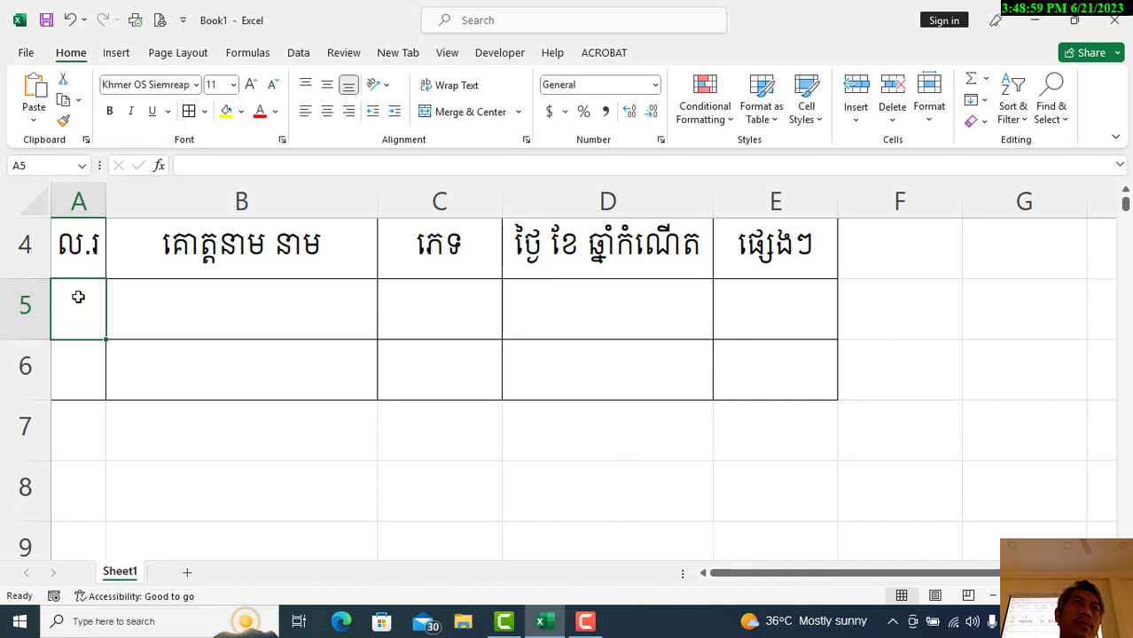
click(240, 312)
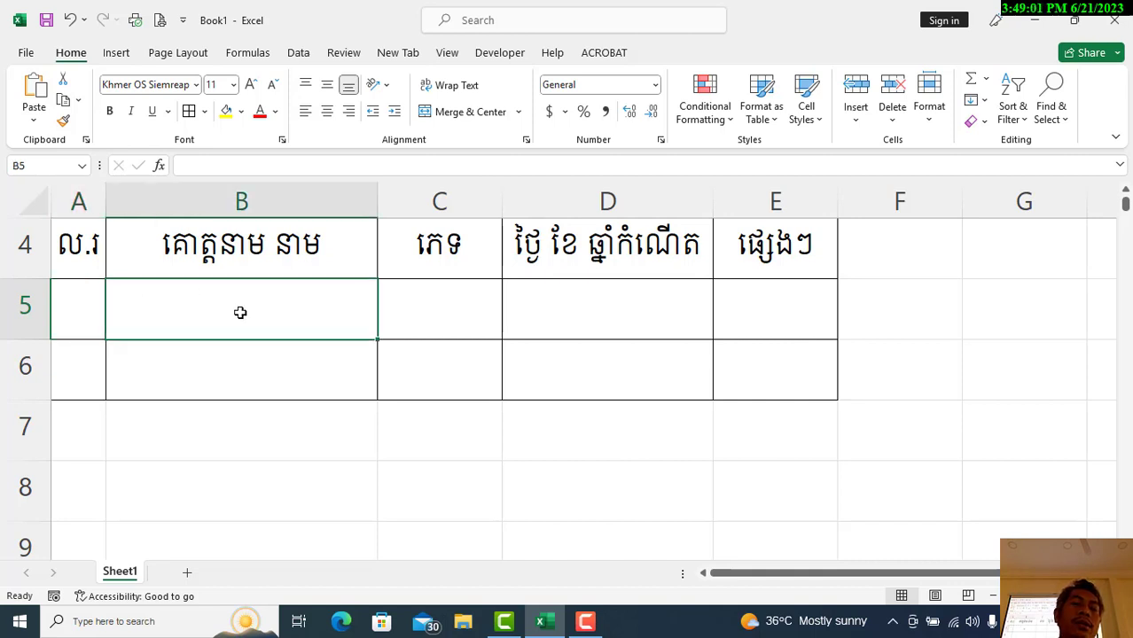
click(90, 318)
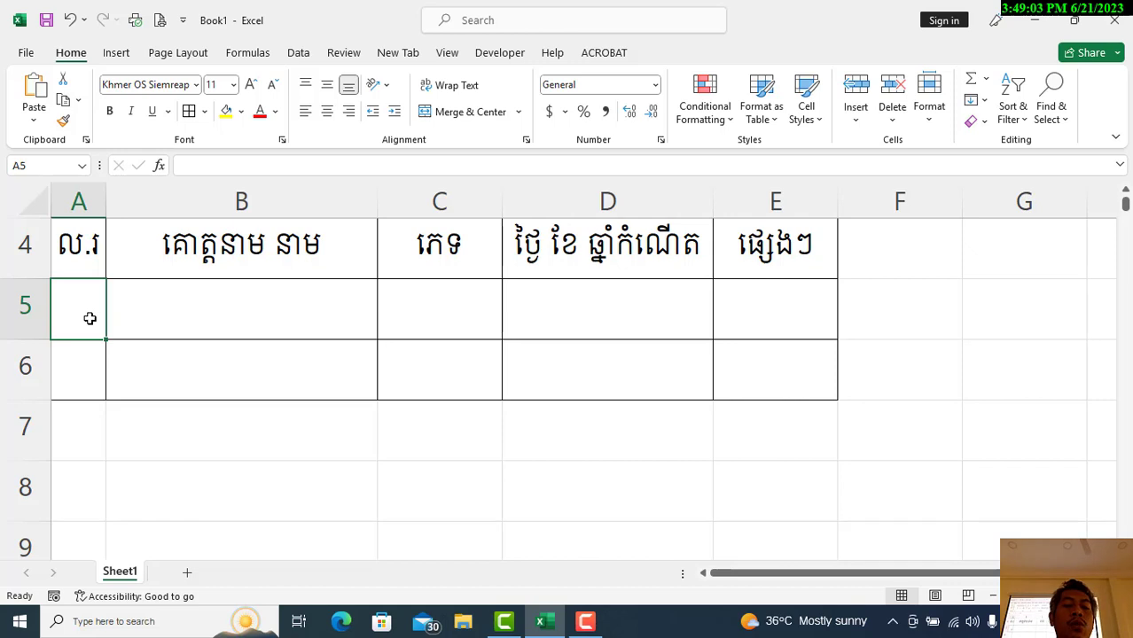
text(១)
key(Tab)
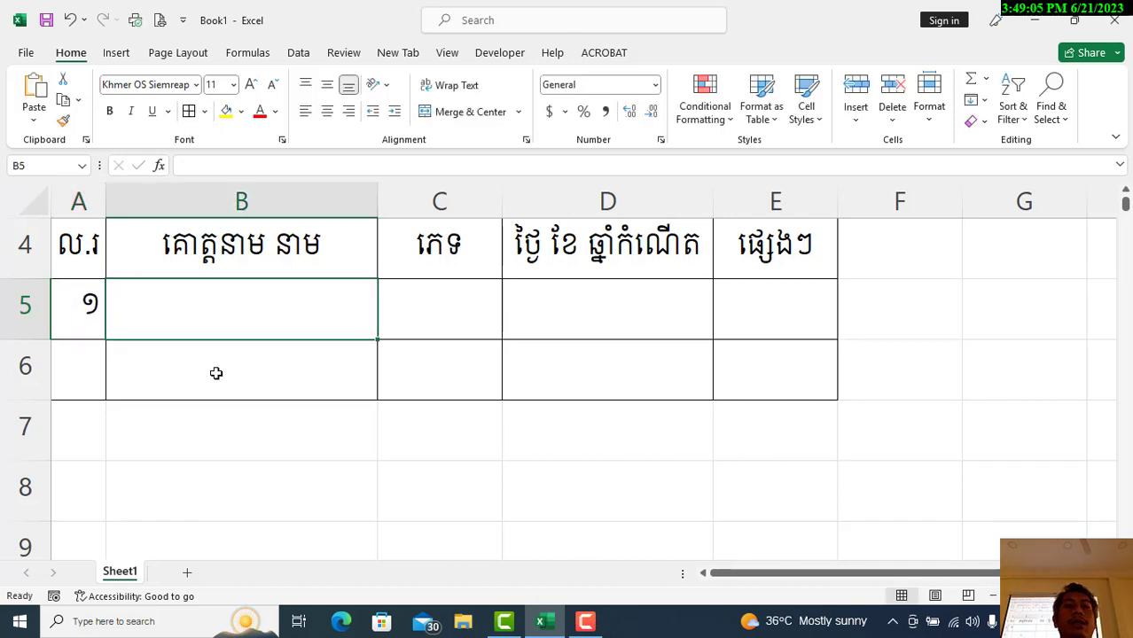
text(ប)
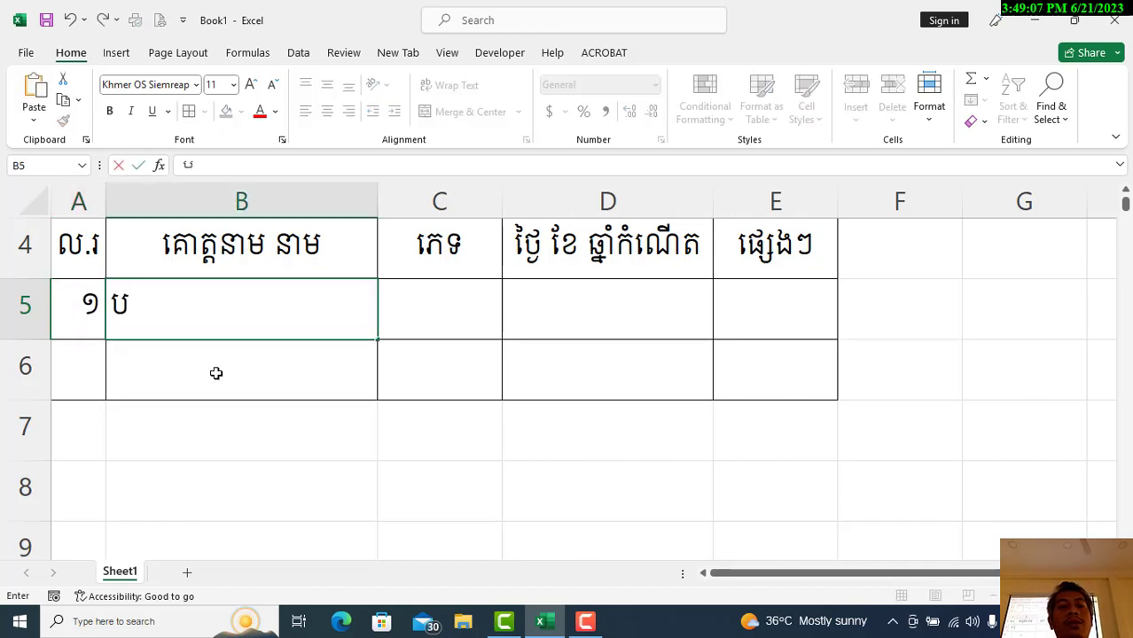
text(ុន ចិ្ក)
key(BackSpace)
key(BackSpace)
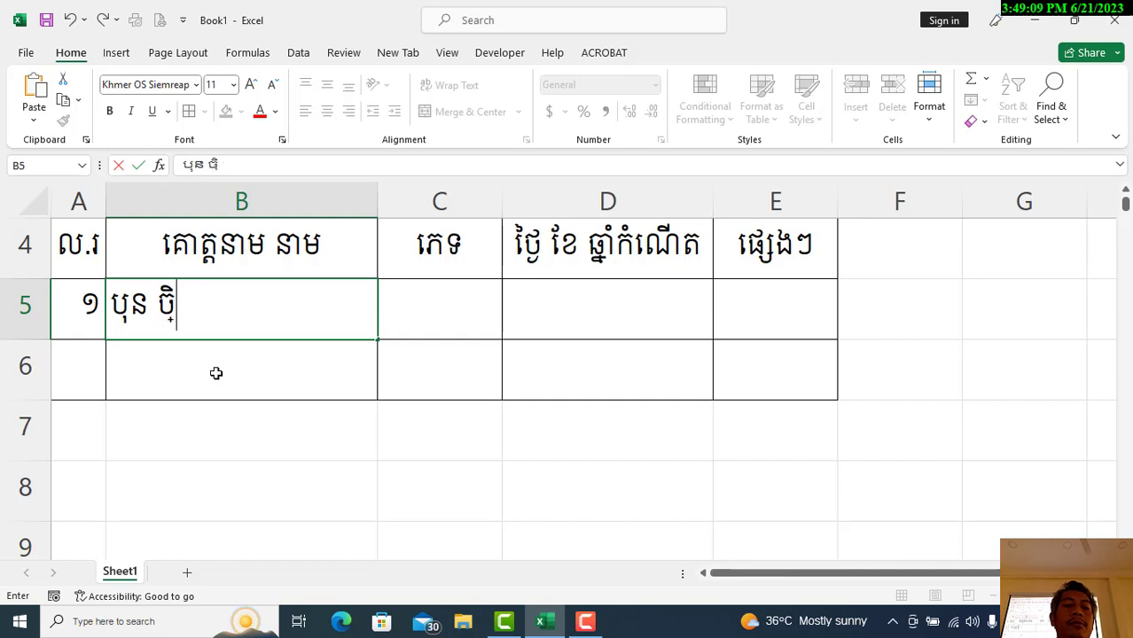
text(ត្រ)
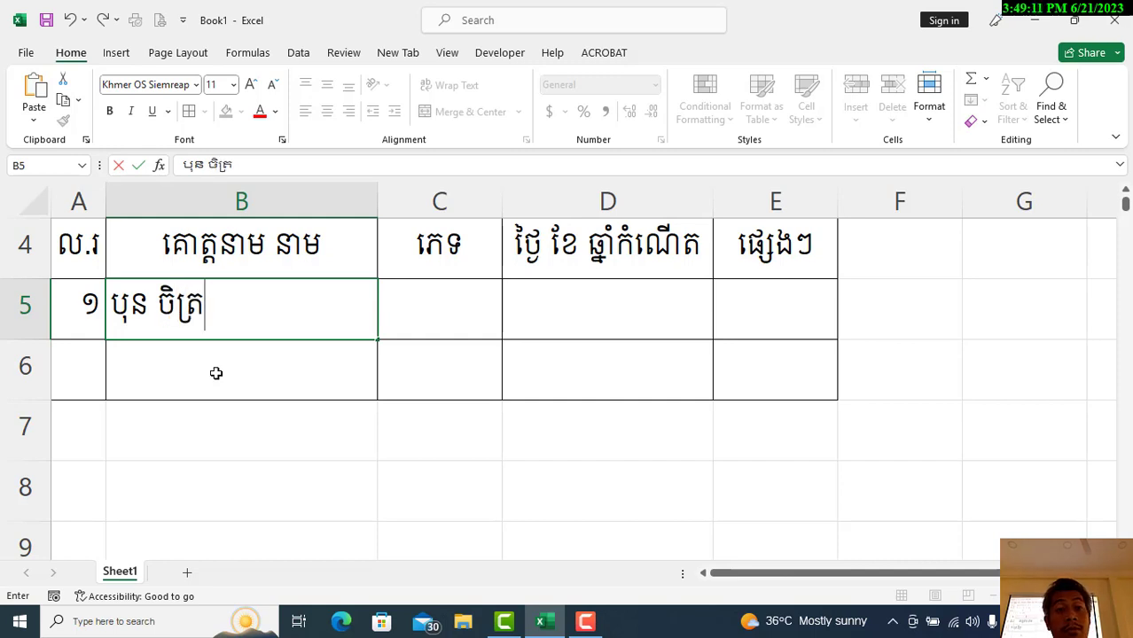
text(ា)
key(Return)
Step: Left-align the name in B5 and enter the second person's full name in B6
click(315, 301)
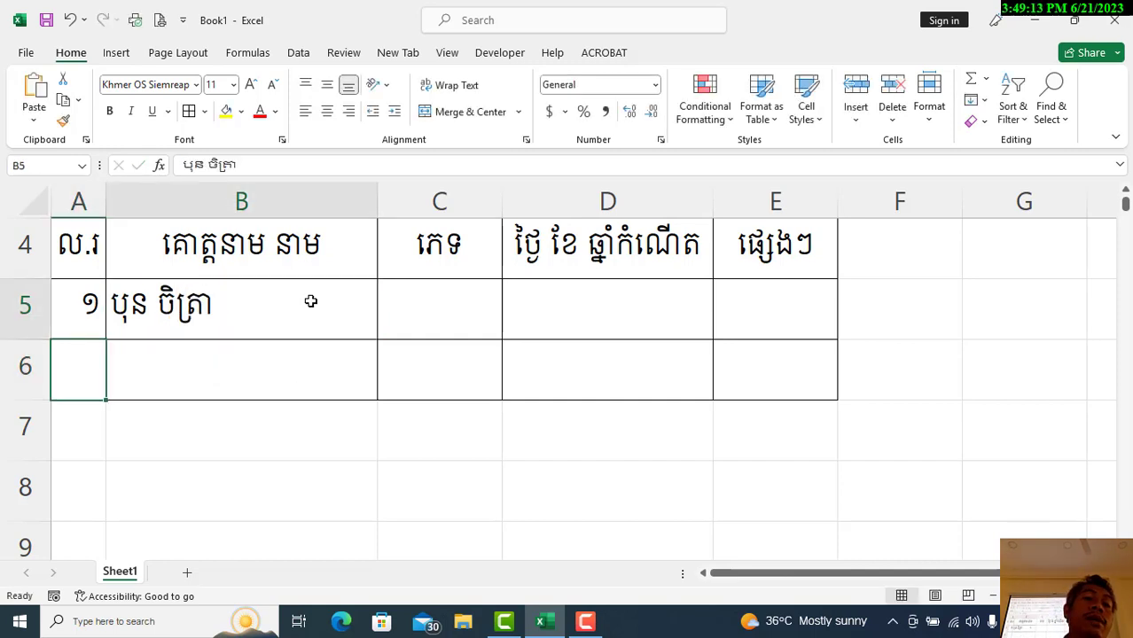
click(327, 111)
click(259, 390)
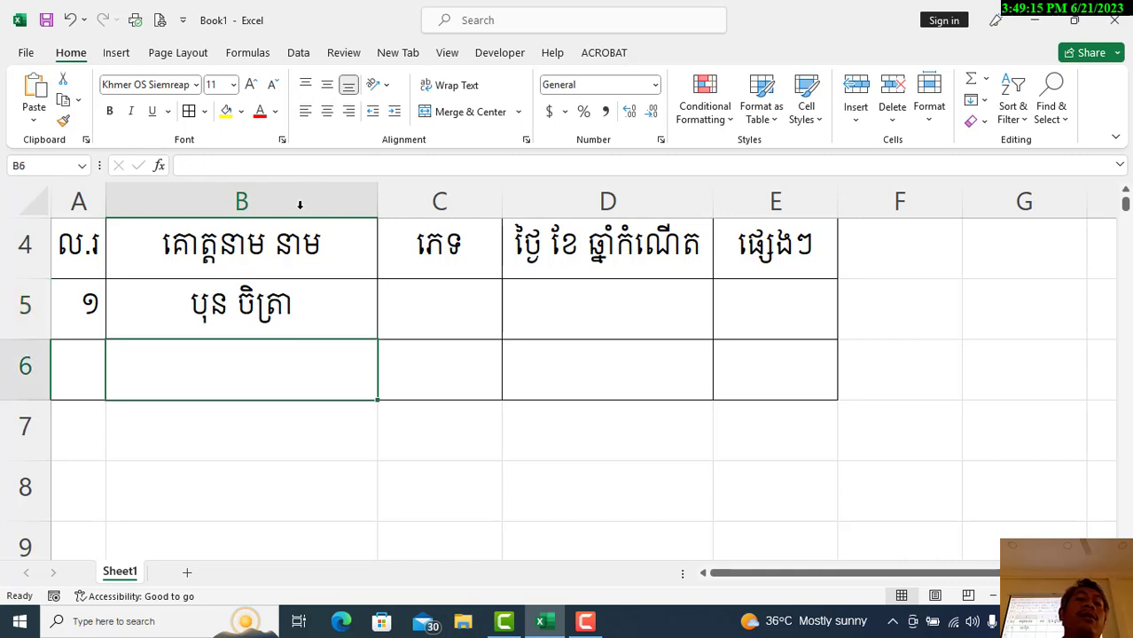
click(161, 317)
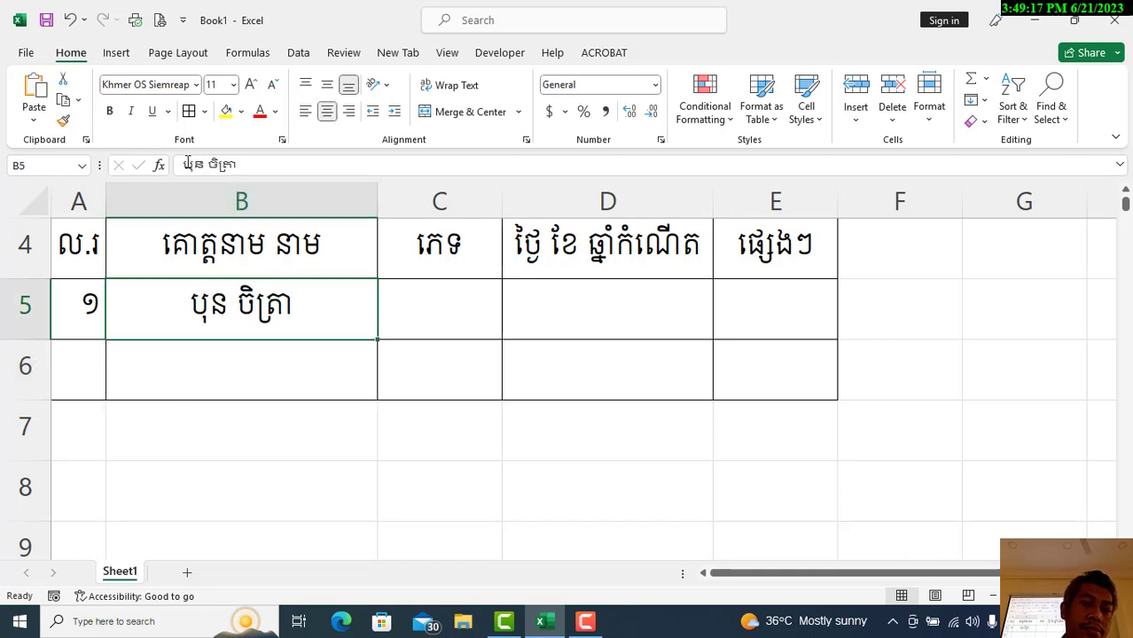
click(305, 110)
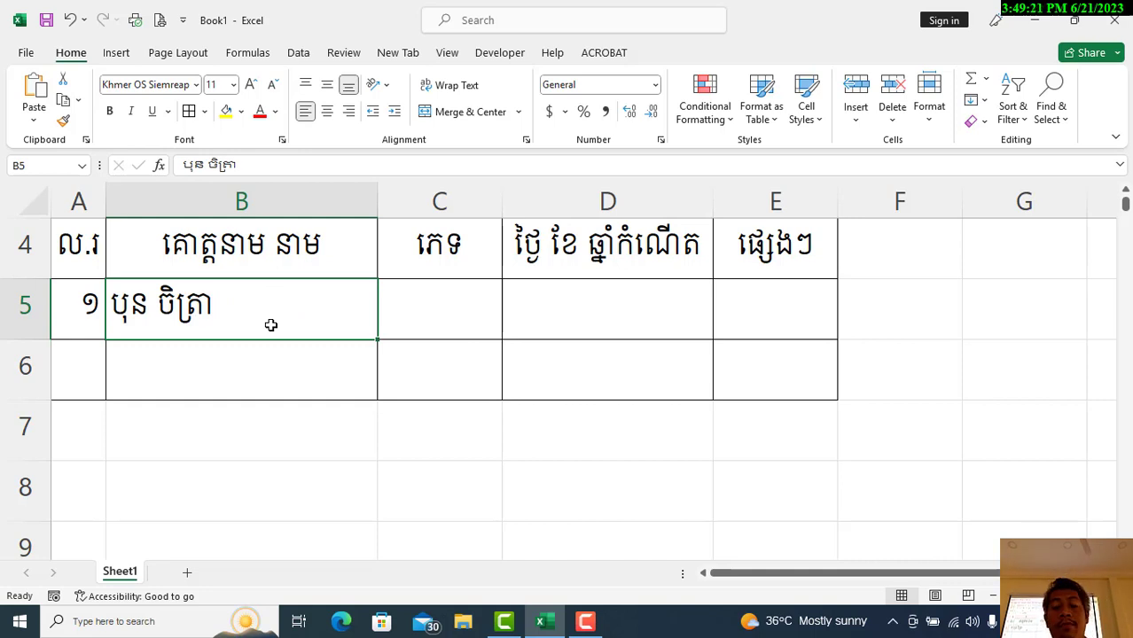
key(Down)
text(ទិត)
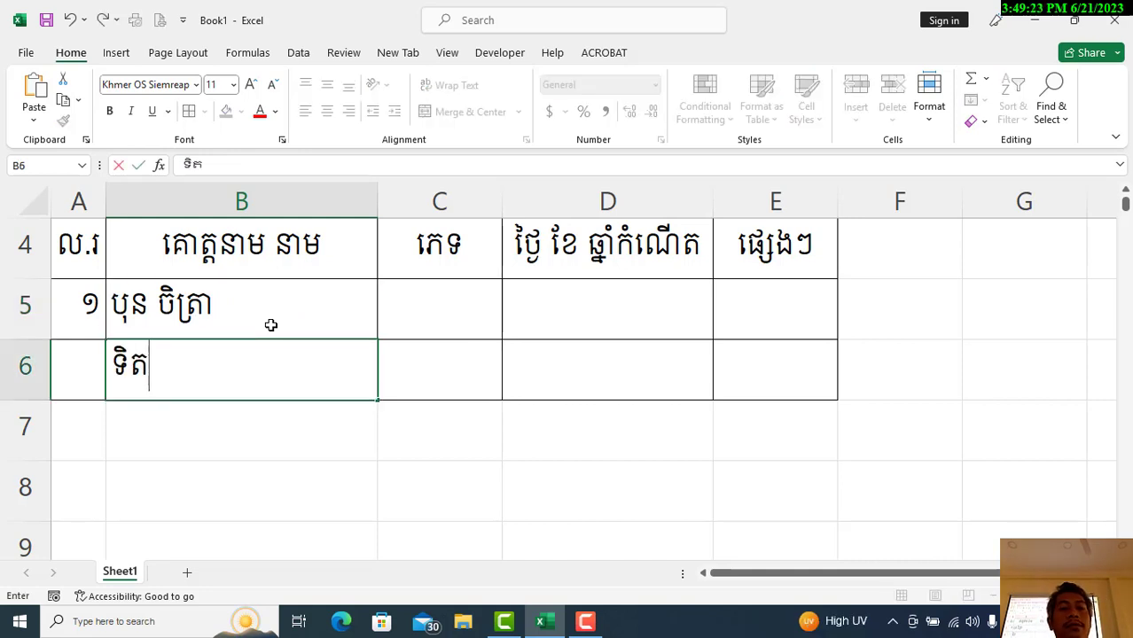
text(ពៅ)
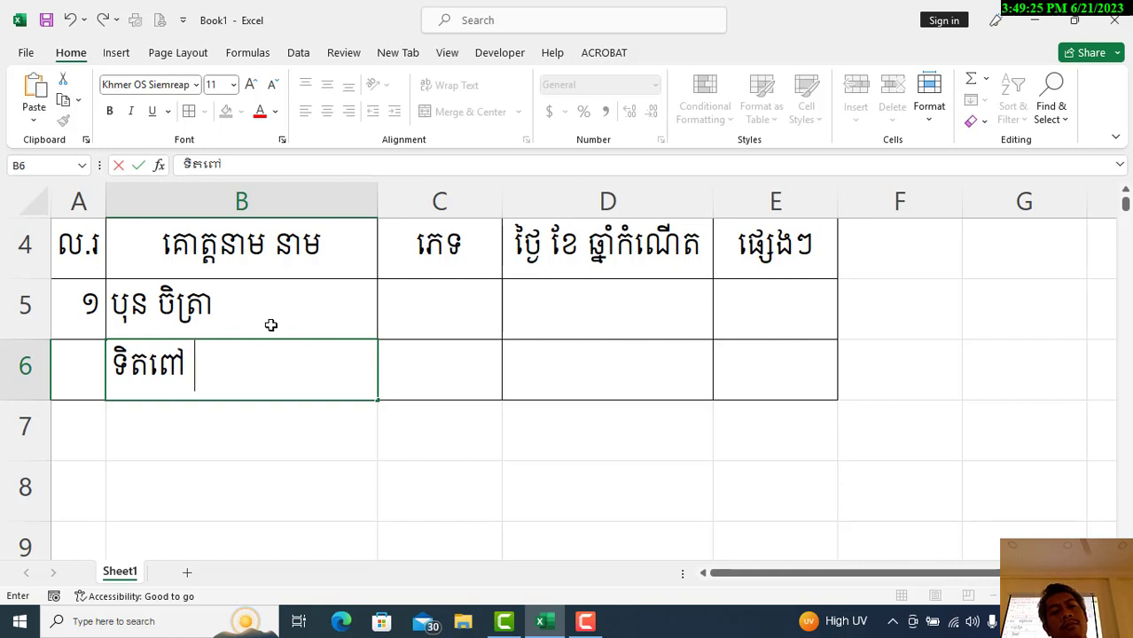
text( សុខនៅ)
key(Tab)
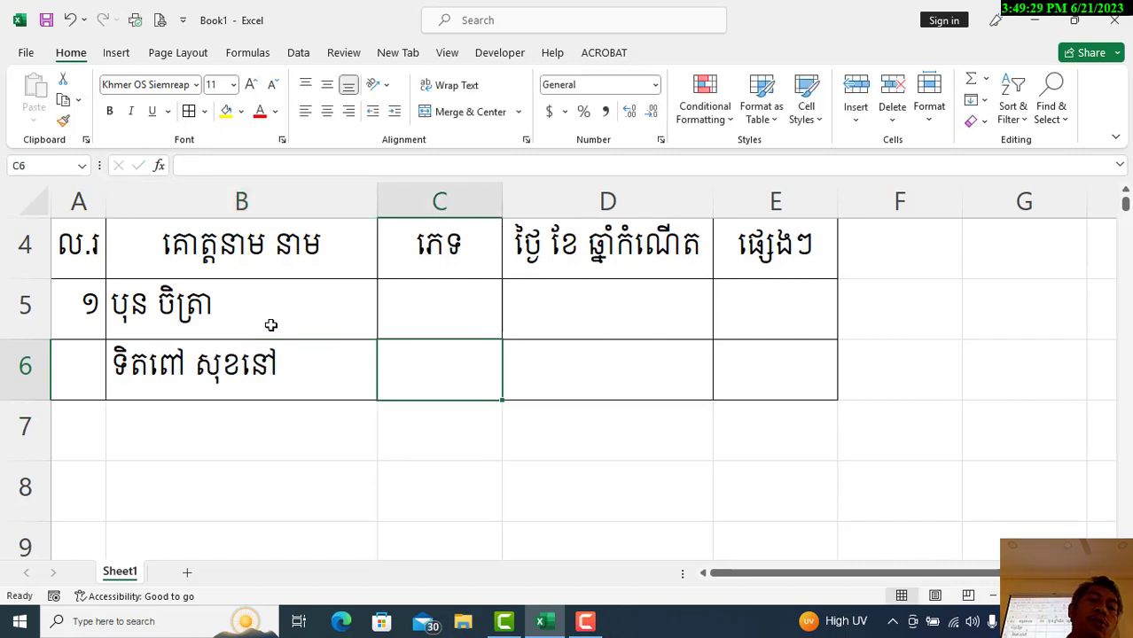
Step: Left-align names in B5:B6, then enter ប្រុស and ស្រី in C5:C6, centred
drag(271, 326, 266, 363)
click(328, 110)
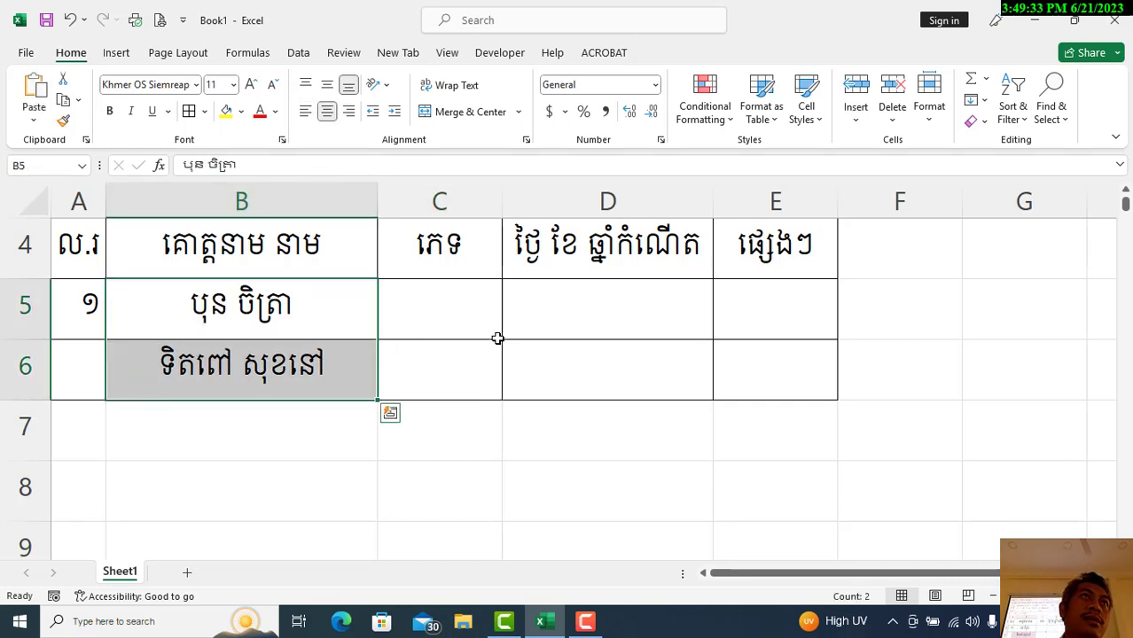
click(305, 110)
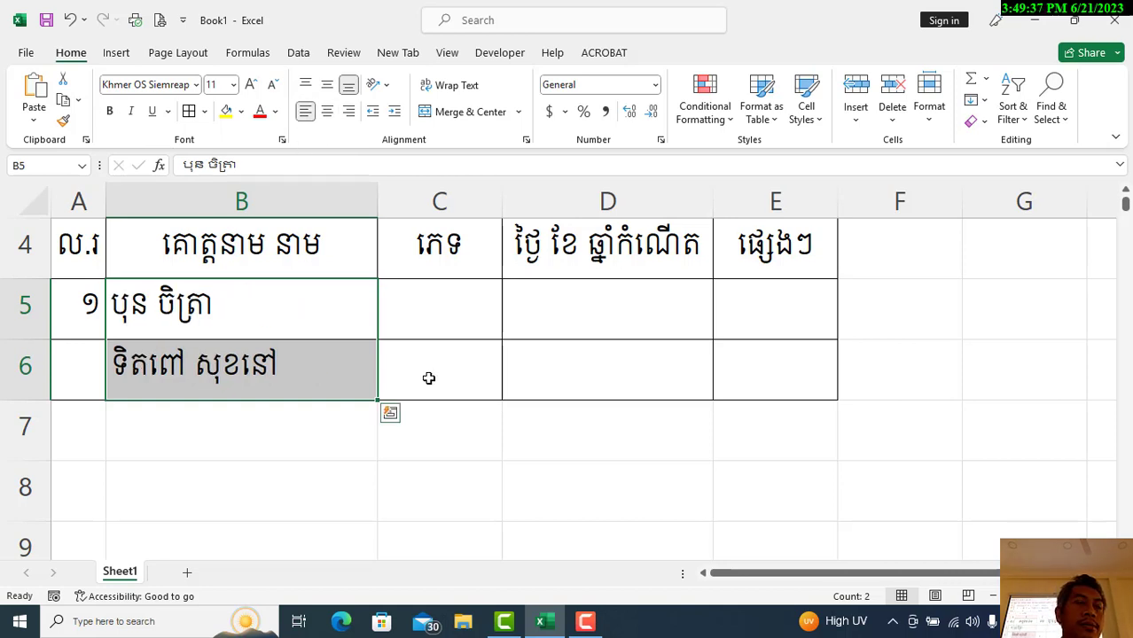
click(457, 304)
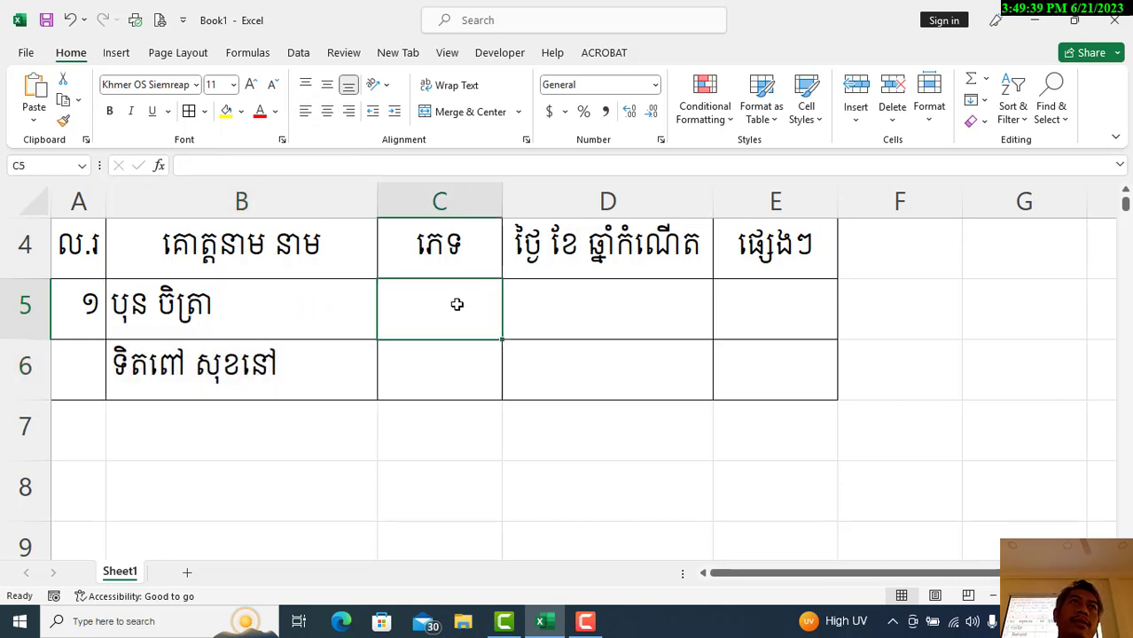
text(ប្រុស)
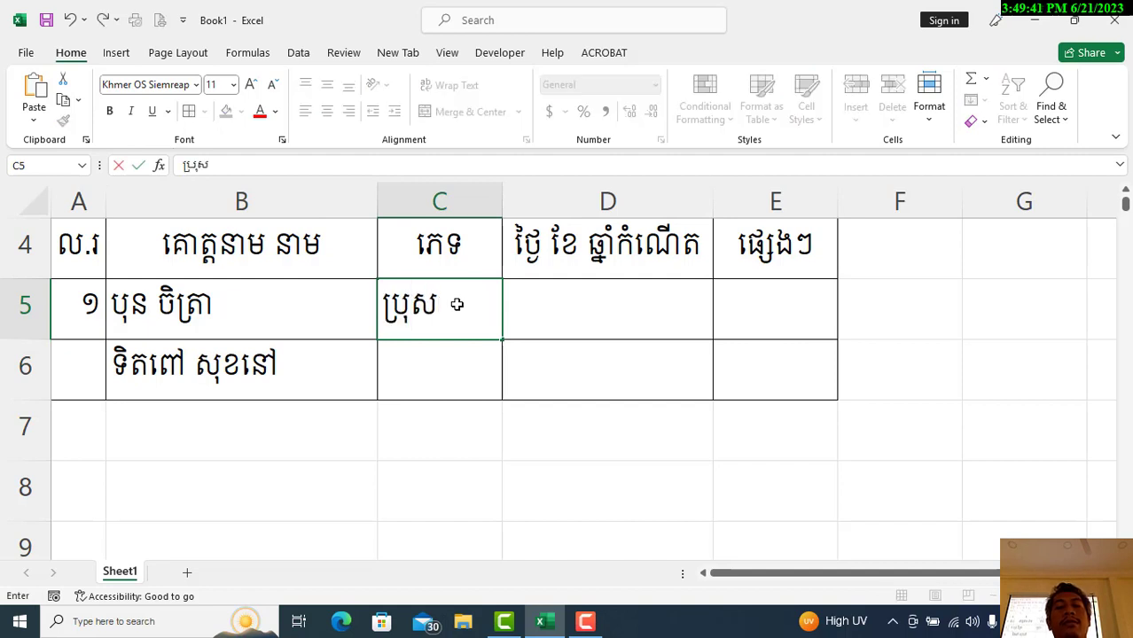
key(Return)
text(ស្រី)
key(Return)
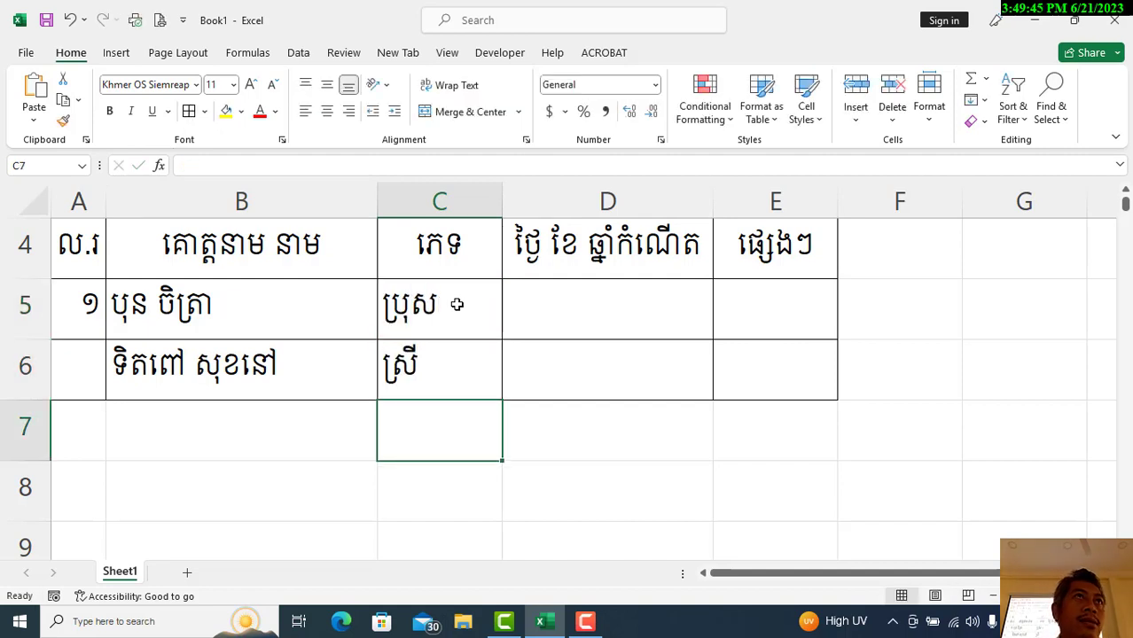
click(399, 351)
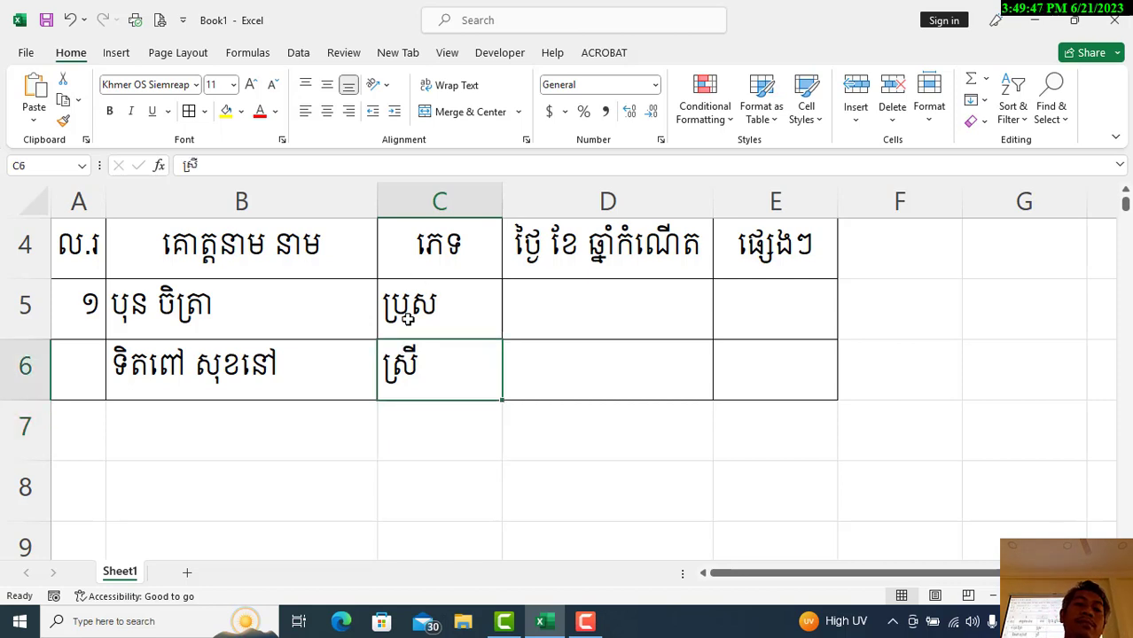
drag(407, 319, 401, 357)
click(332, 112)
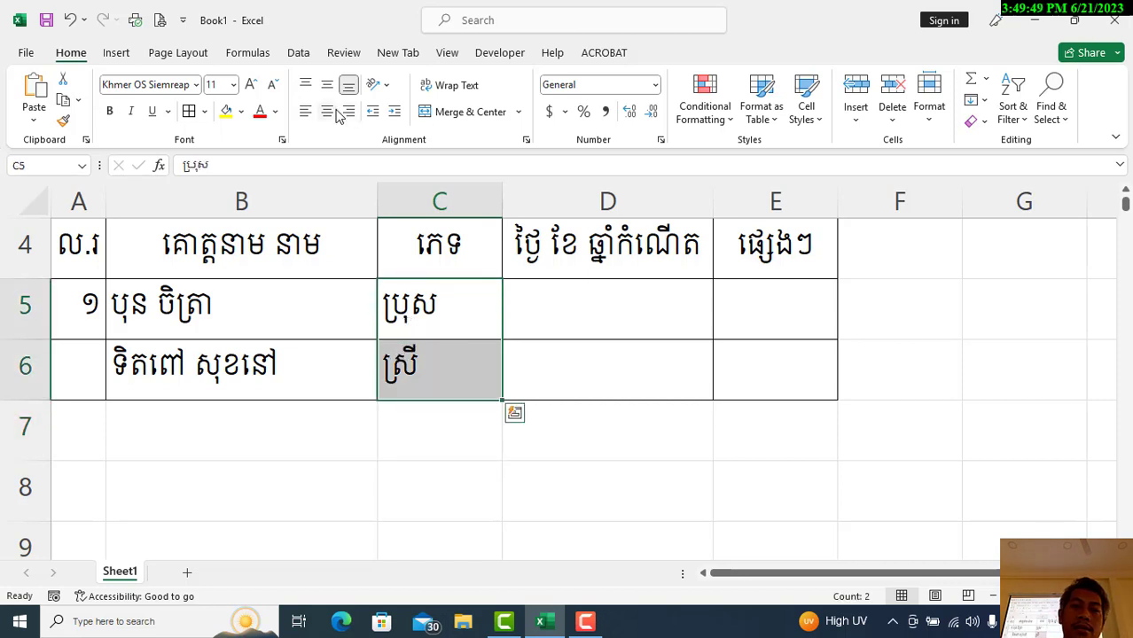
Step: Enter birthdates ០២ មករា ២០០០ in D5 and ១២ មេសា១៩៩៩ in D6
click(557, 312)
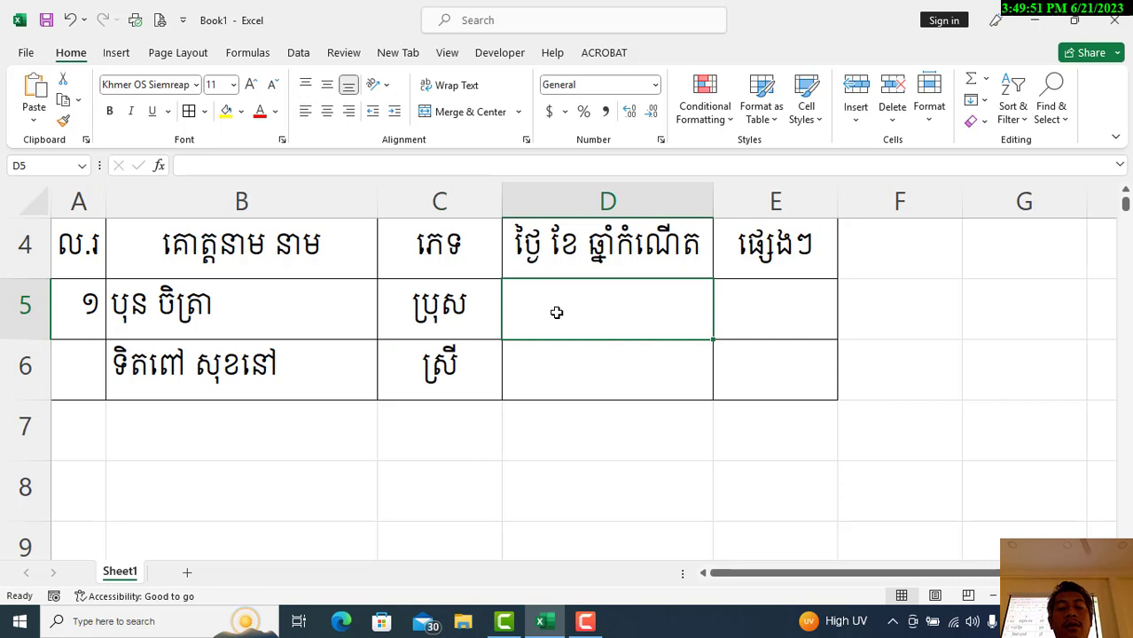
text(០២ ម)
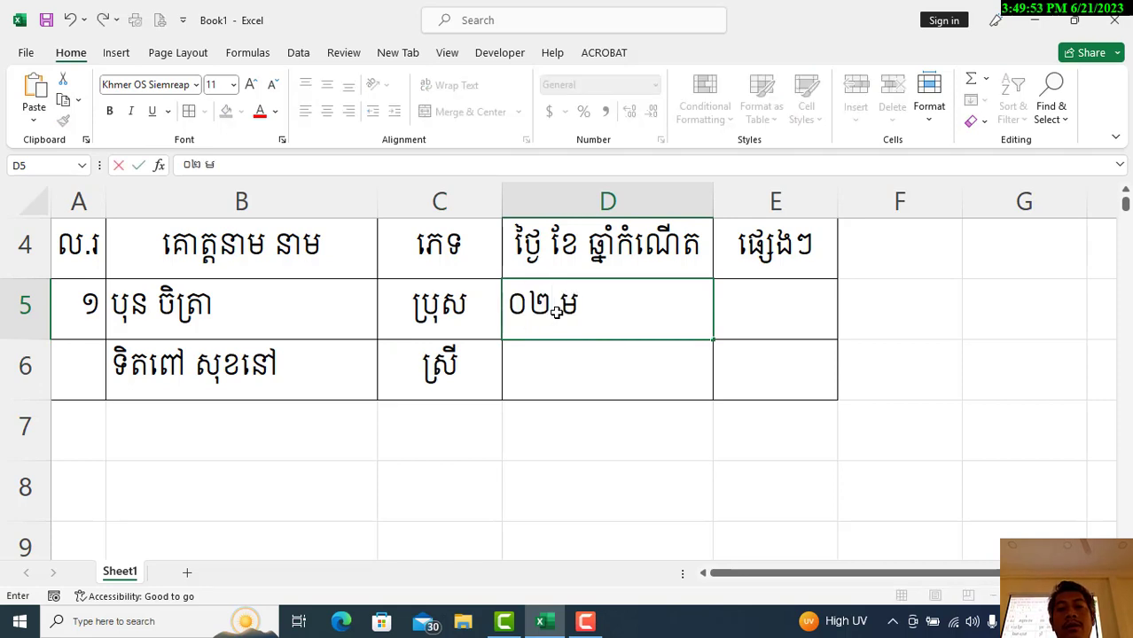
text(ករា ២០)
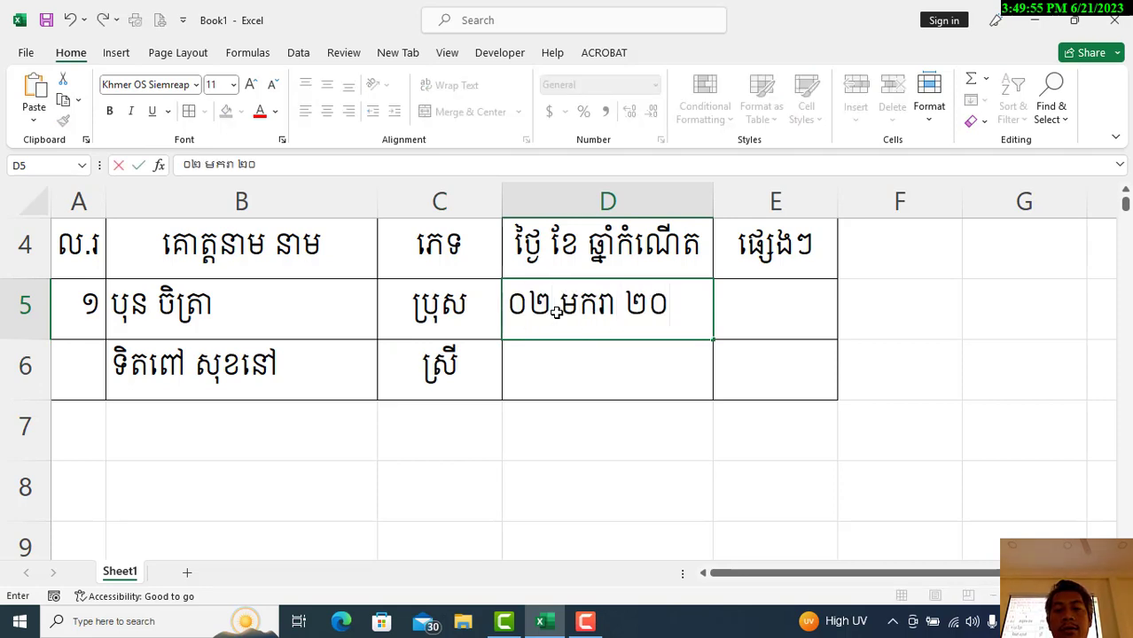
text(០)
key(Return)
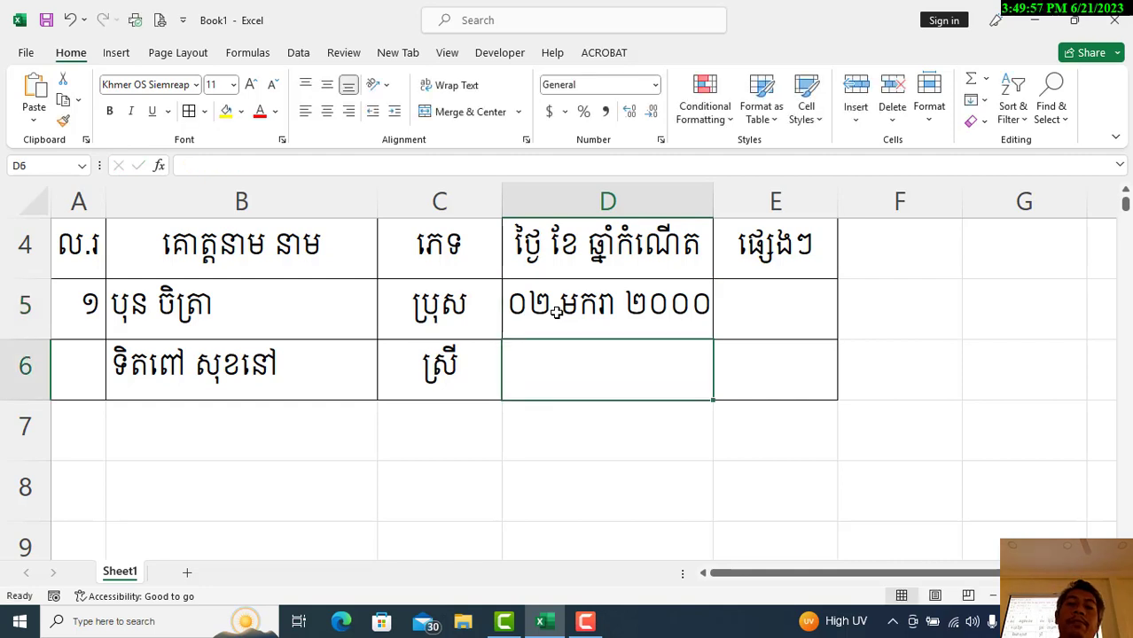
text(១៥)
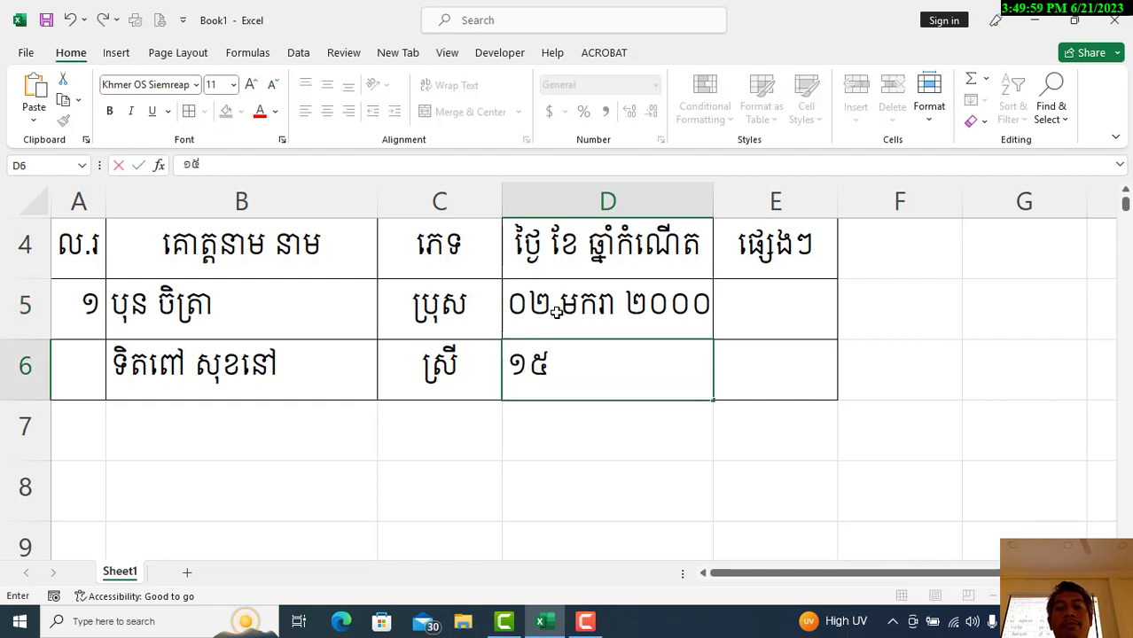
text( មេសា)
key(shift+Up)
text(១)
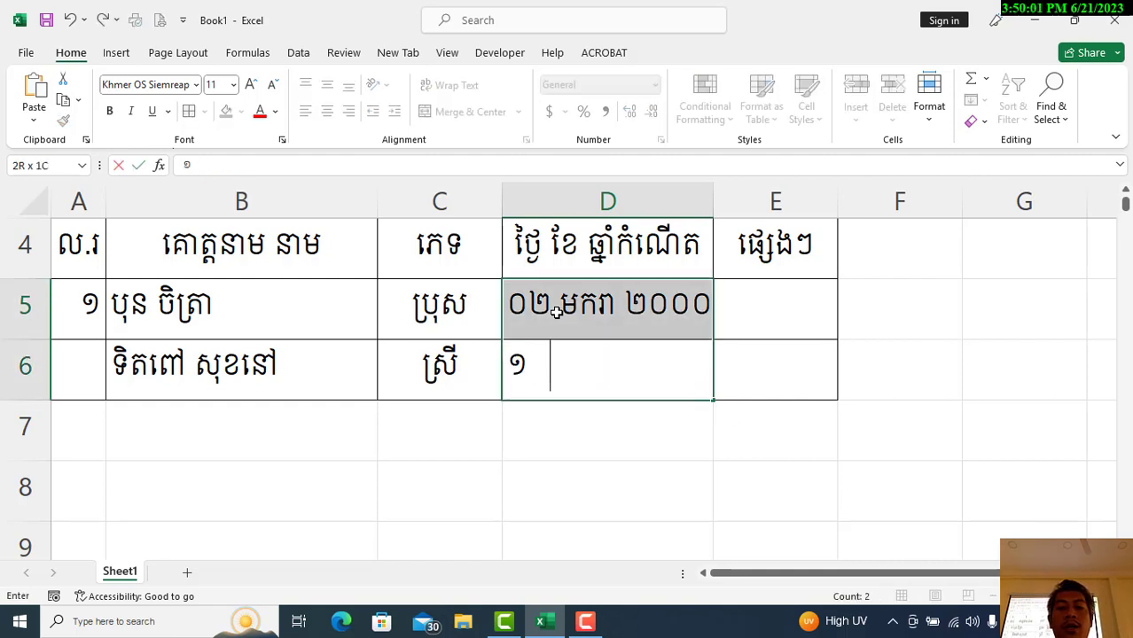
text(៩៩)
key(Return)
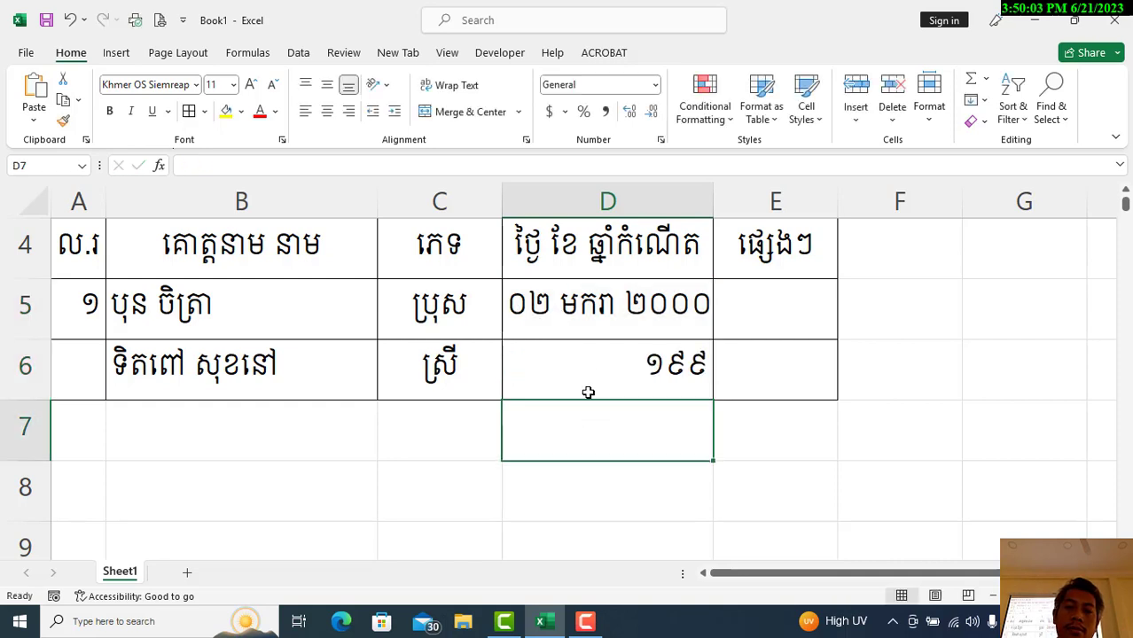
click(590, 387)
text(១២)
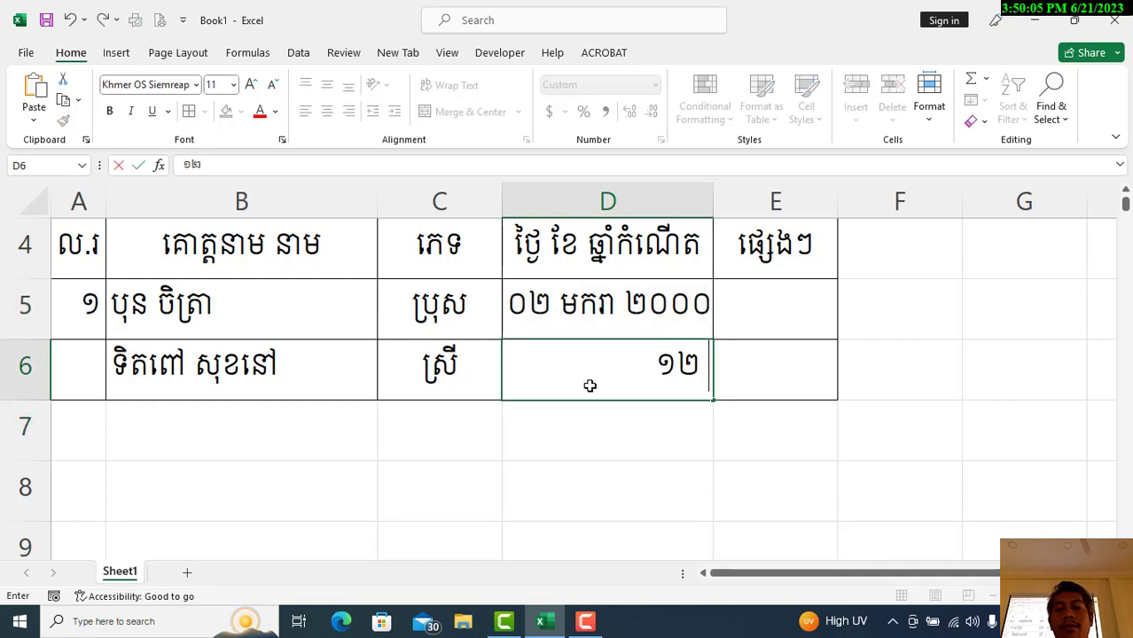
text( មេសា)
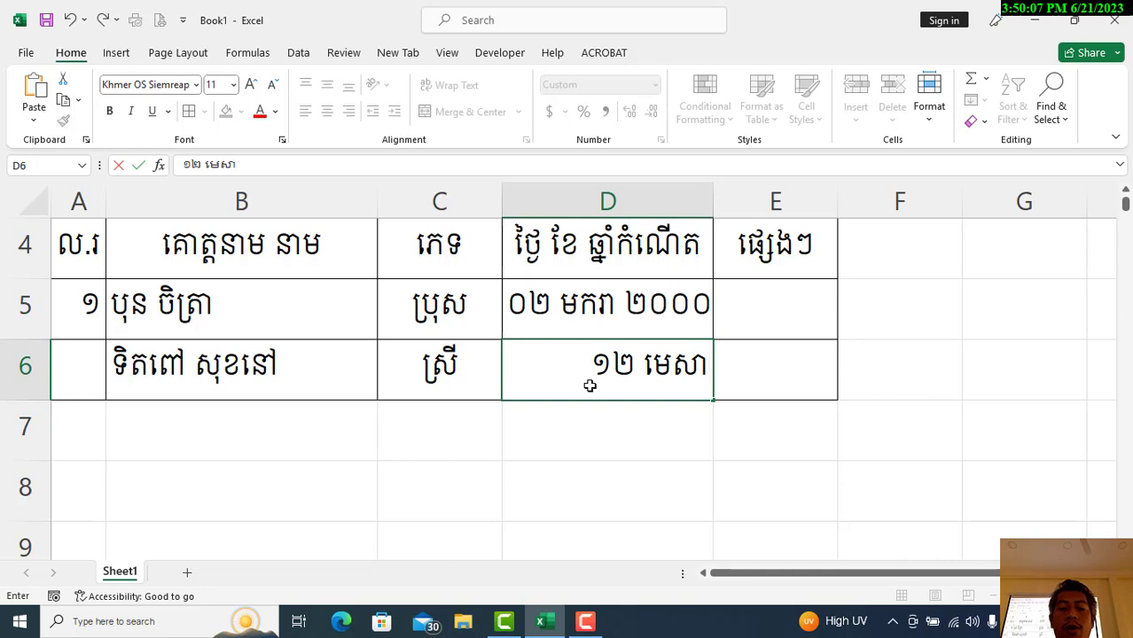
text(១៩៩៩)
key(Return)
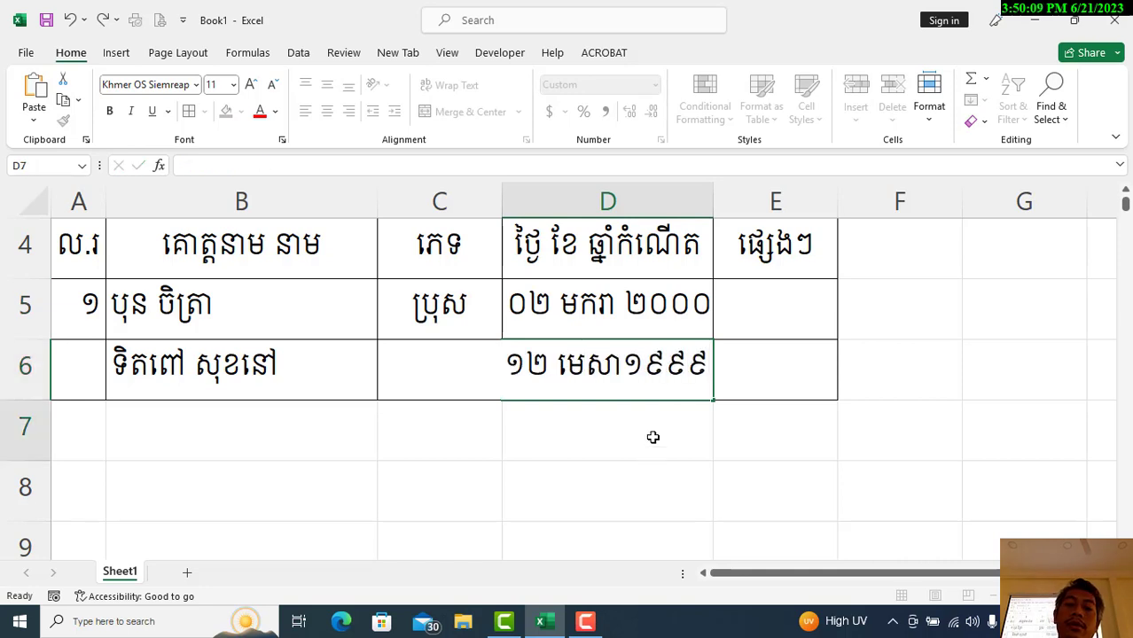
Step: Widen column D and centre the birthdates in D5:D6
drag(715, 201, 770, 200)
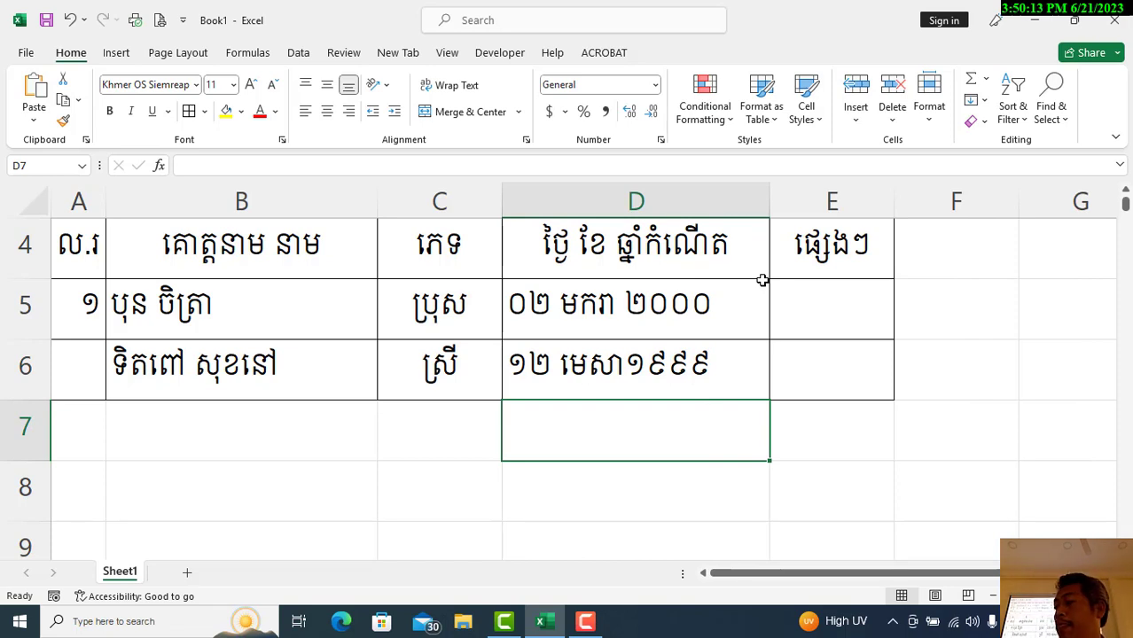
drag(727, 311, 700, 368)
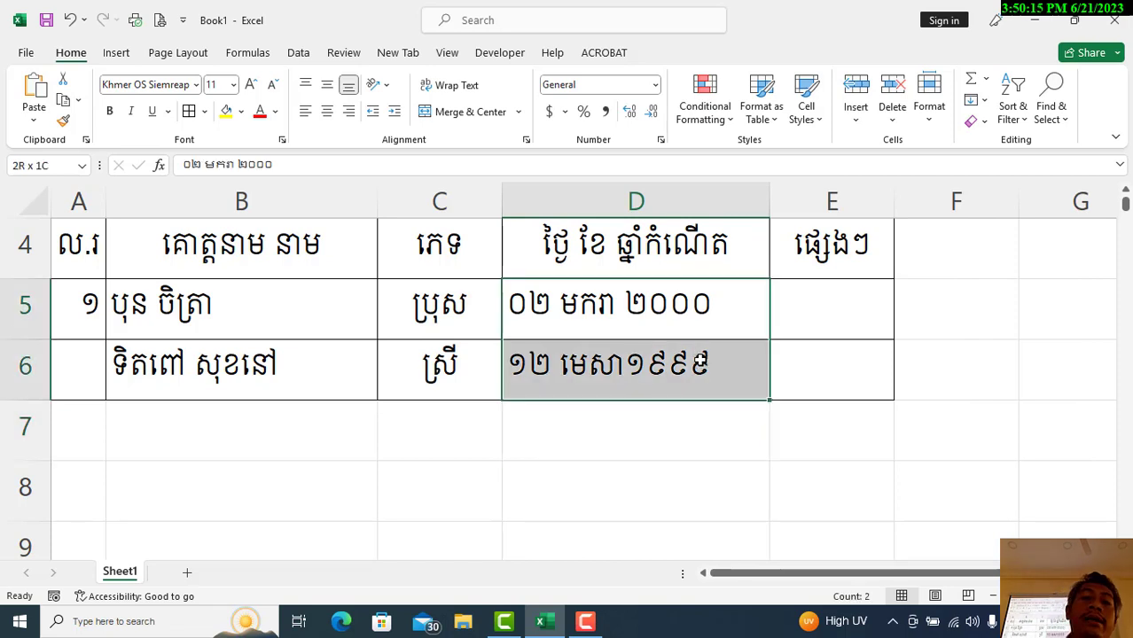
click(327, 111)
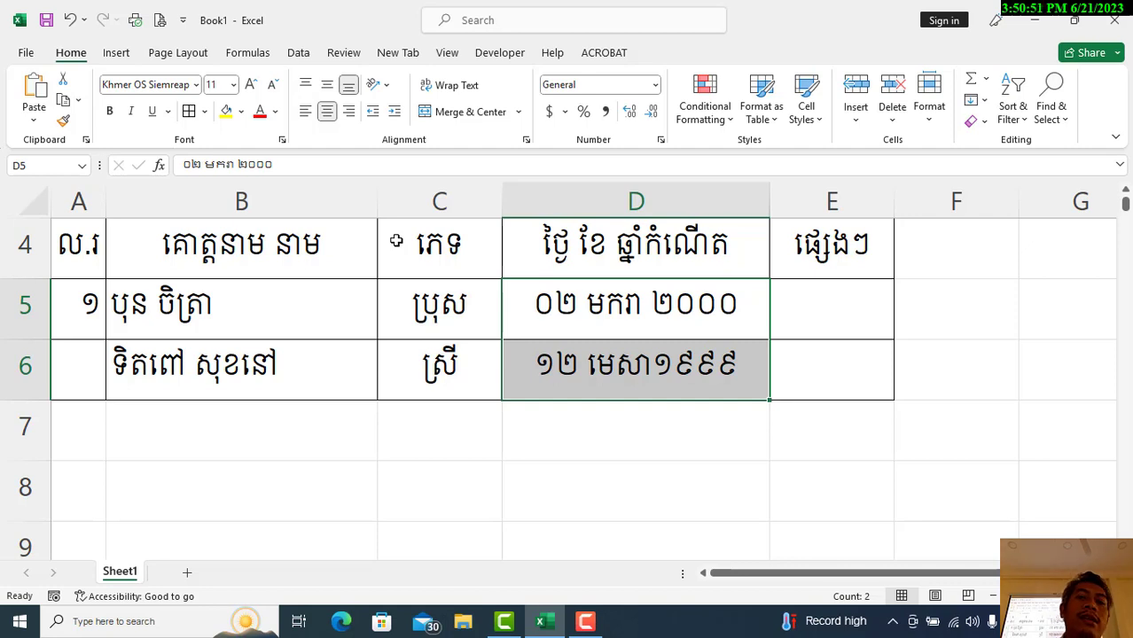
Step: Insert a new column E and enter the salary header ថវិកា in E4
click(812, 198)
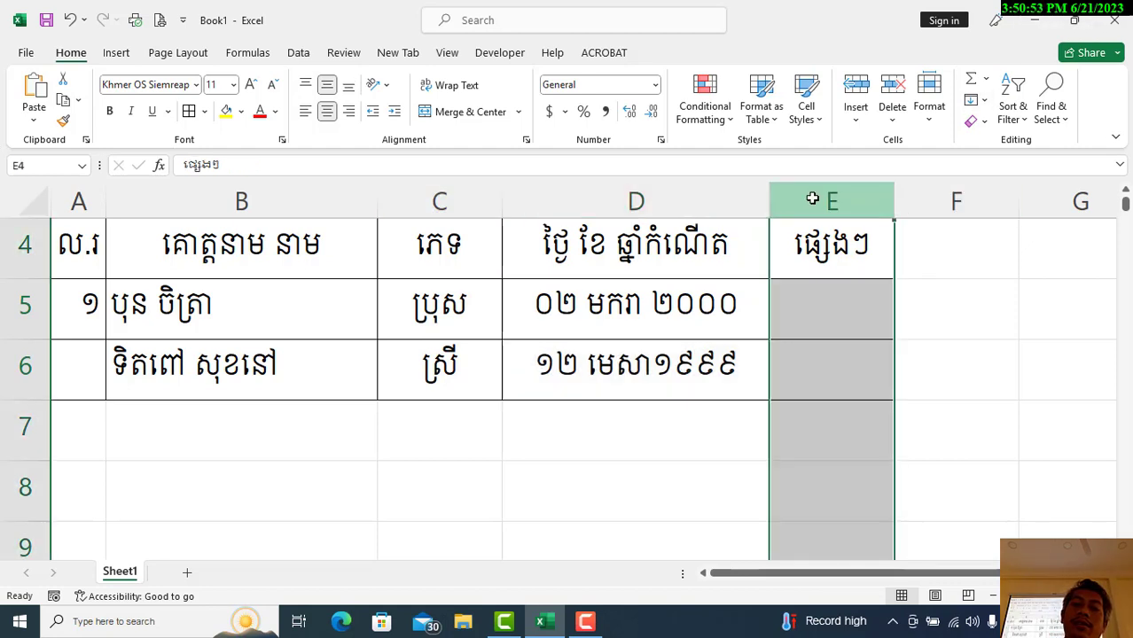
right_click(805, 188)
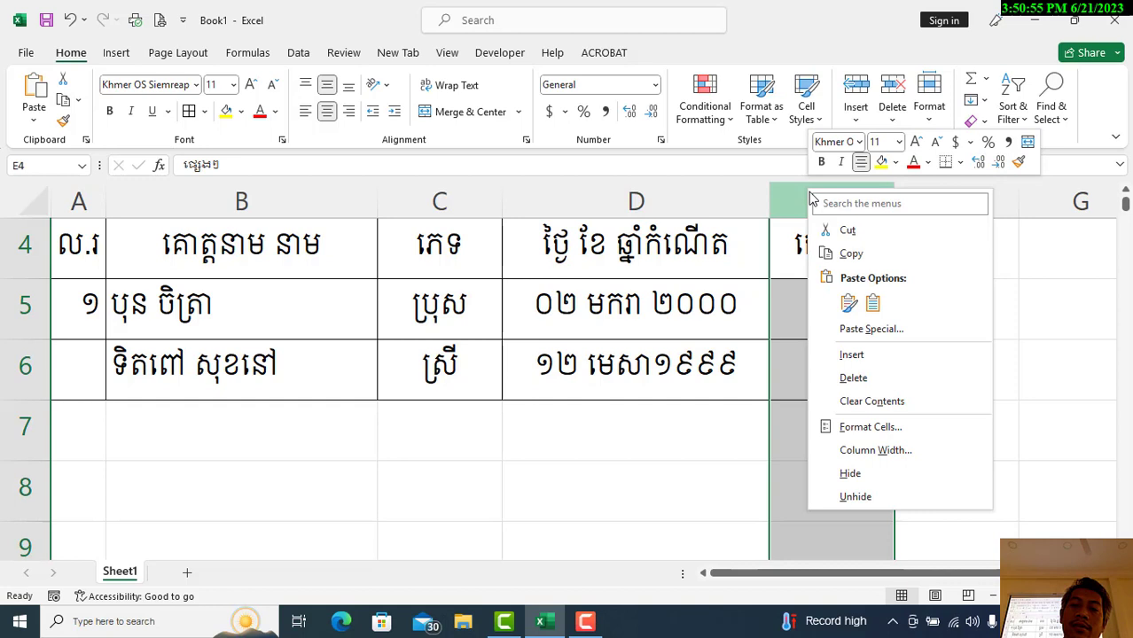
click(852, 354)
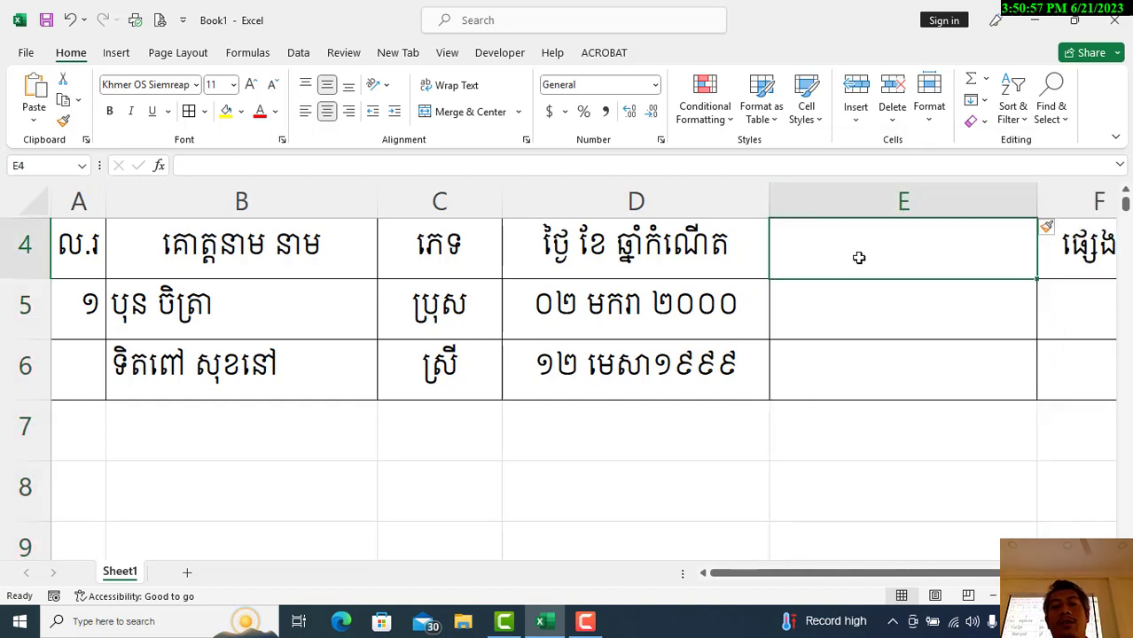
text(ថ)
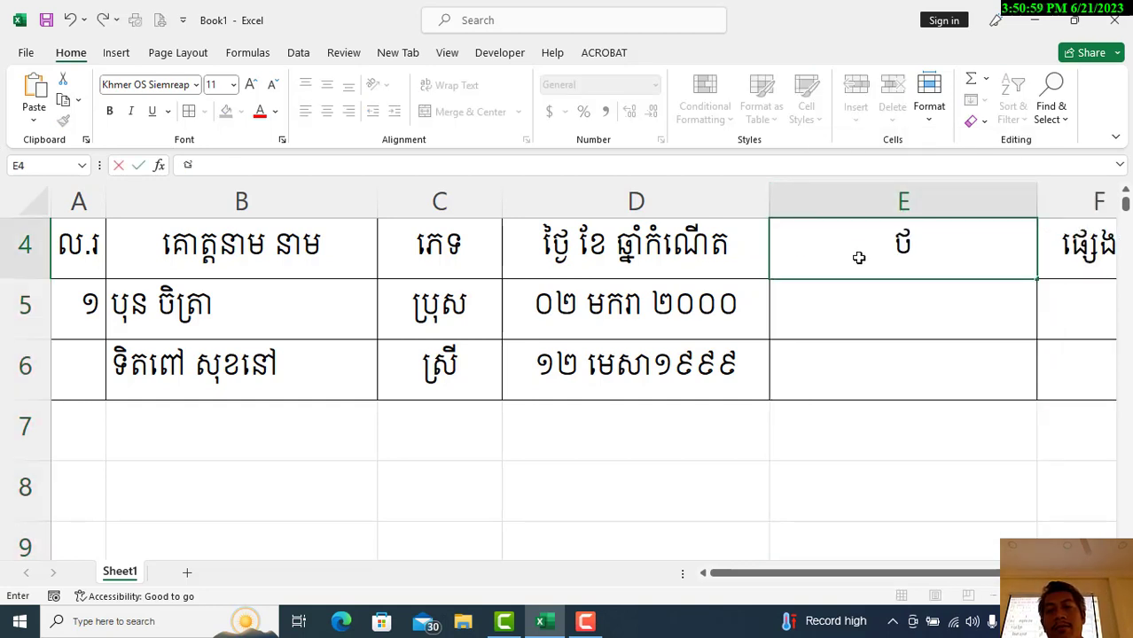
text(វិកា)
key(Return)
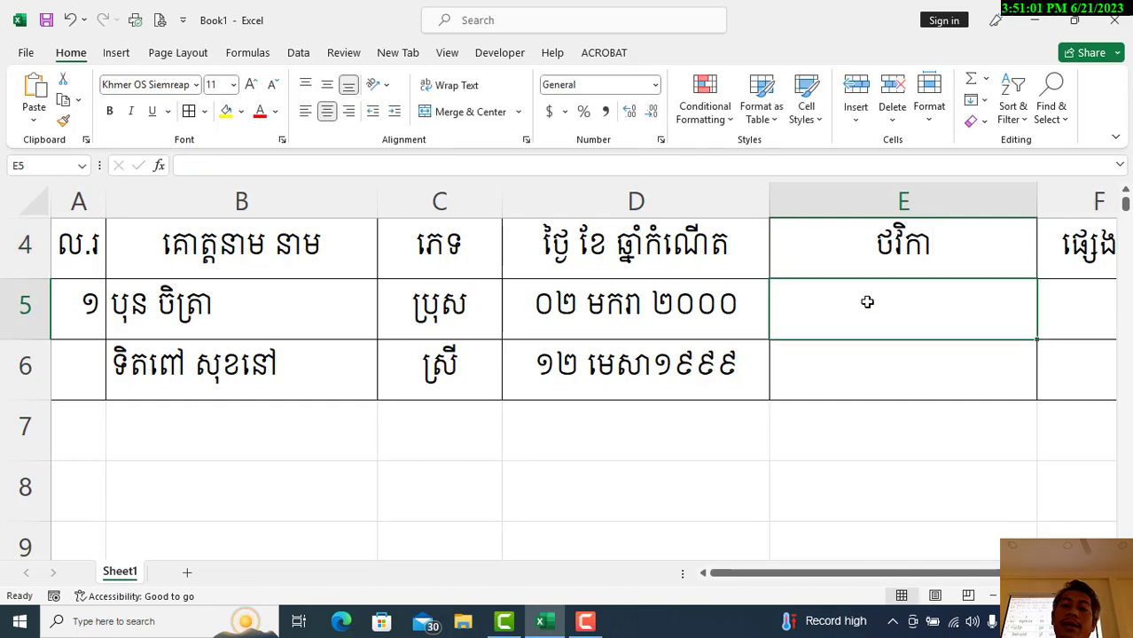
Step: Format E5:E6 as Accounting with 0 decimal places and symbol None
drag(868, 301, 866, 388)
click(661, 142)
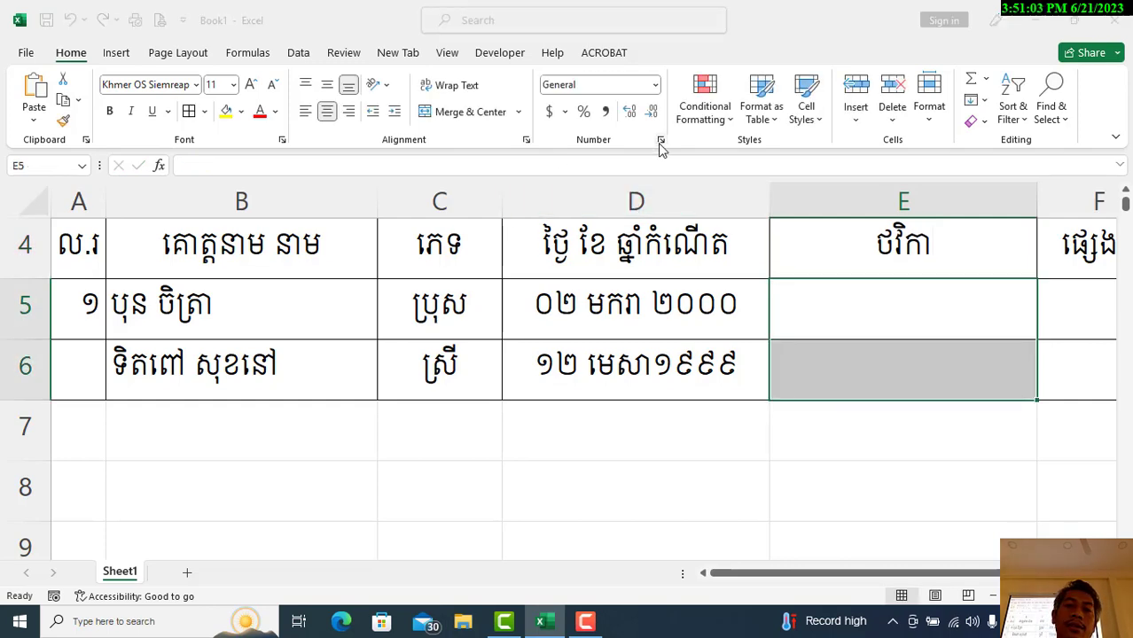
click(328, 189)
click(517, 214)
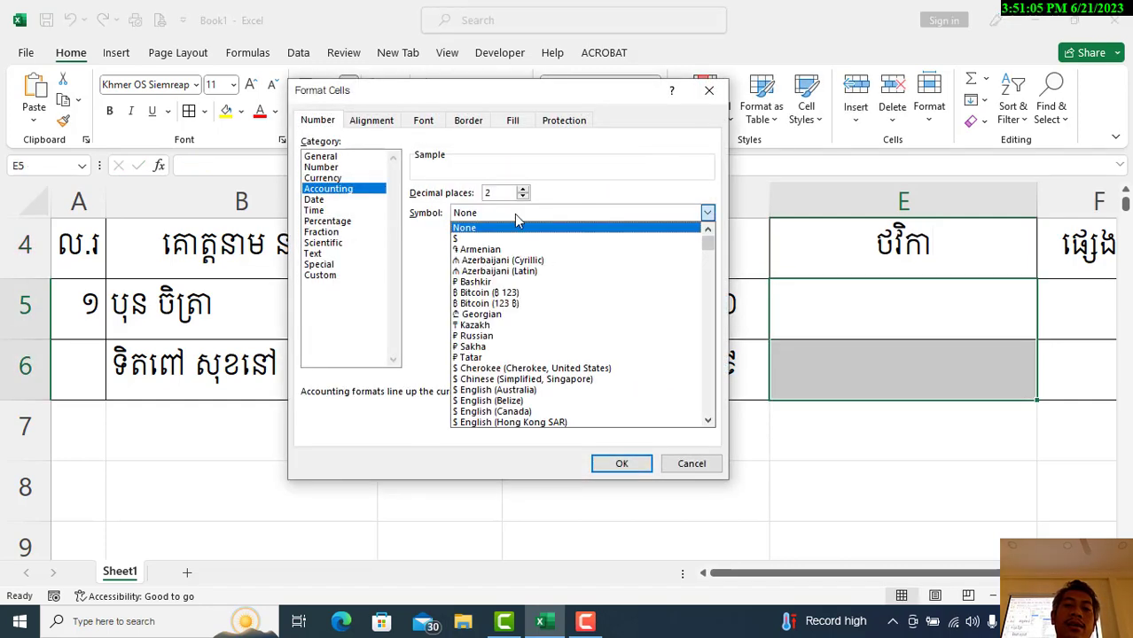
click(522, 197)
click(522, 197)
click(510, 213)
click(507, 227)
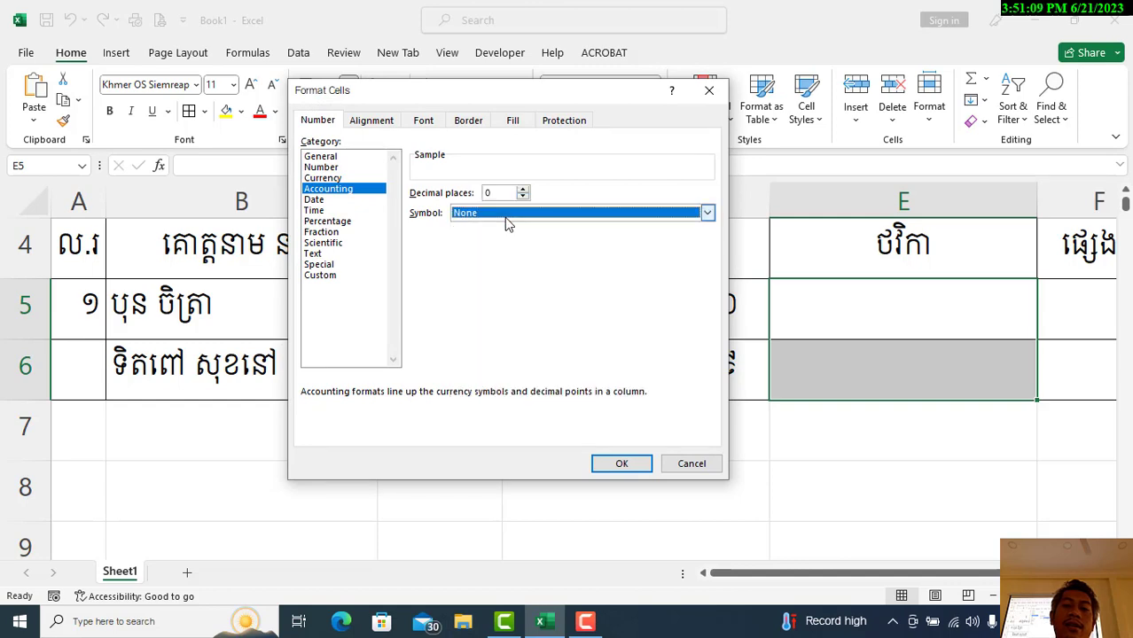
click(622, 465)
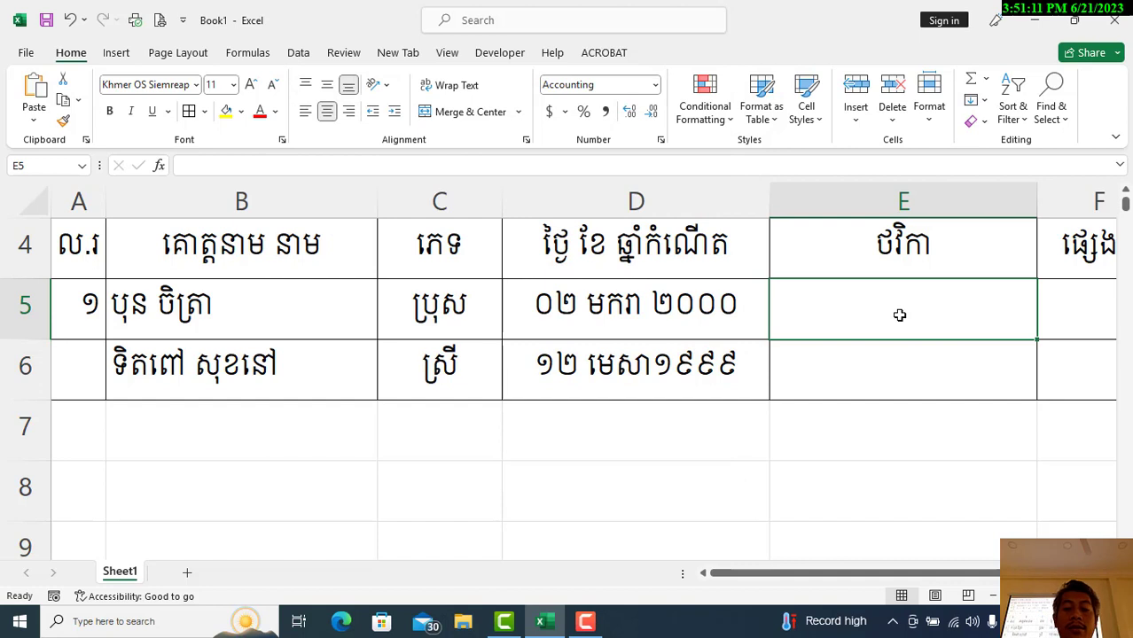
Step: Enter salaries ១២០០០០០ (1,200,000) in E5 and ១៤៩០០៣ (149,003) in E6
text(១២០០០)
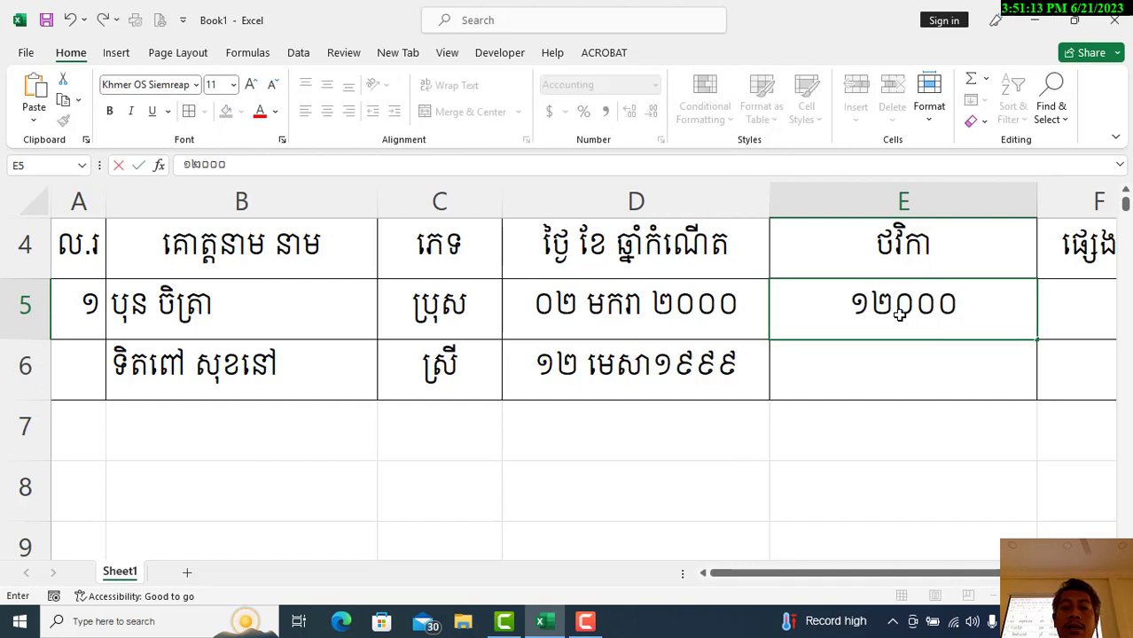
text(០០)
key(Return)
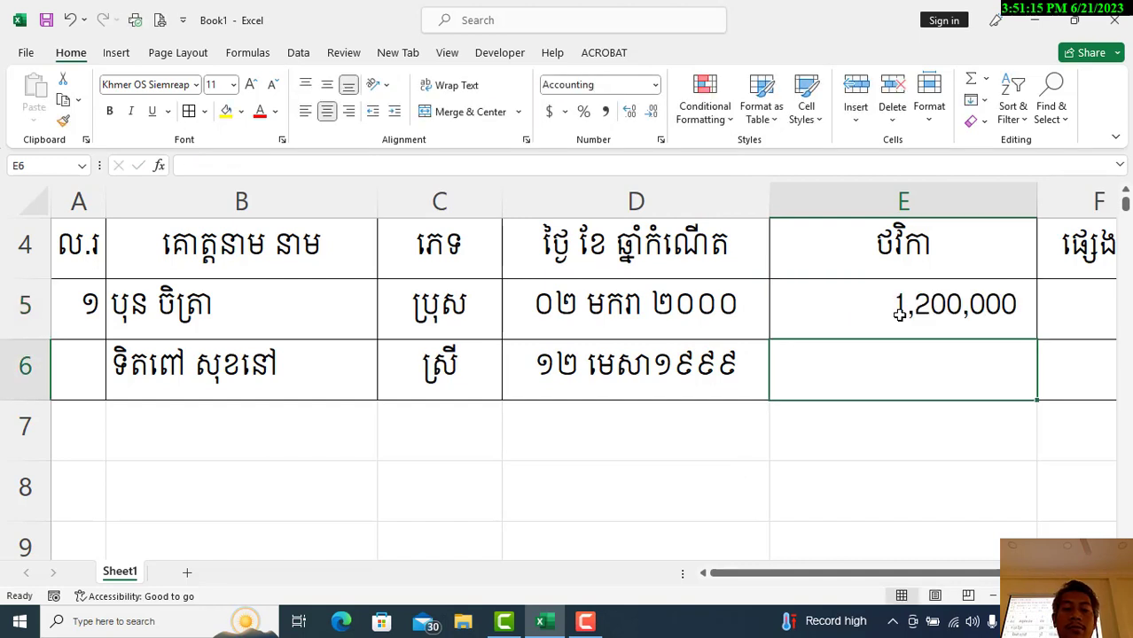
text(១៤៩០)
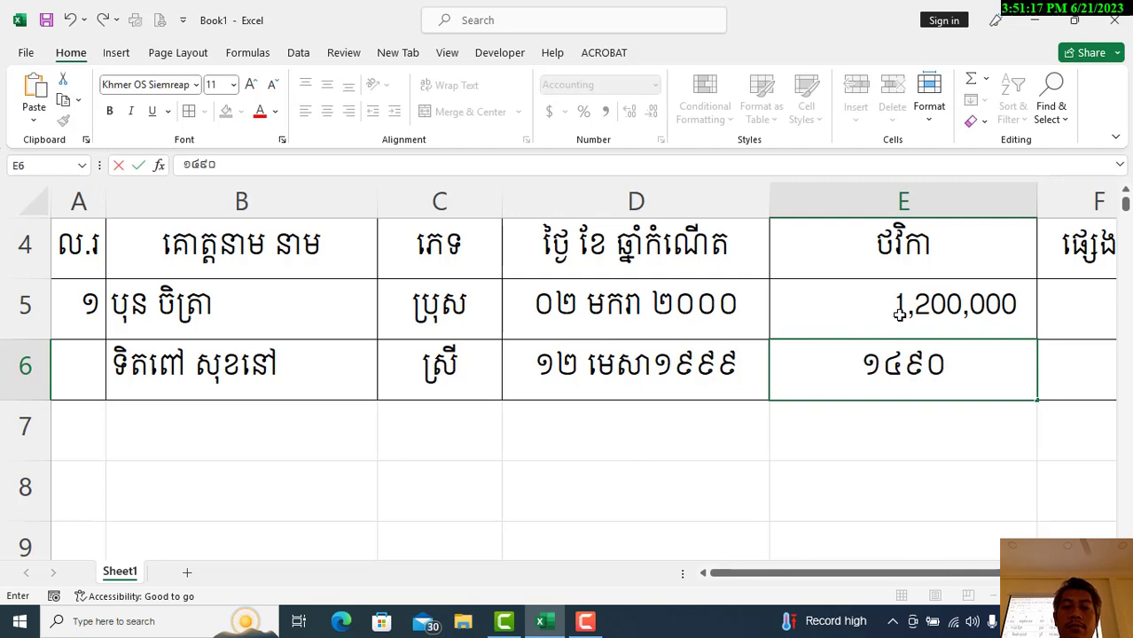
text(០៣)
key(Return)
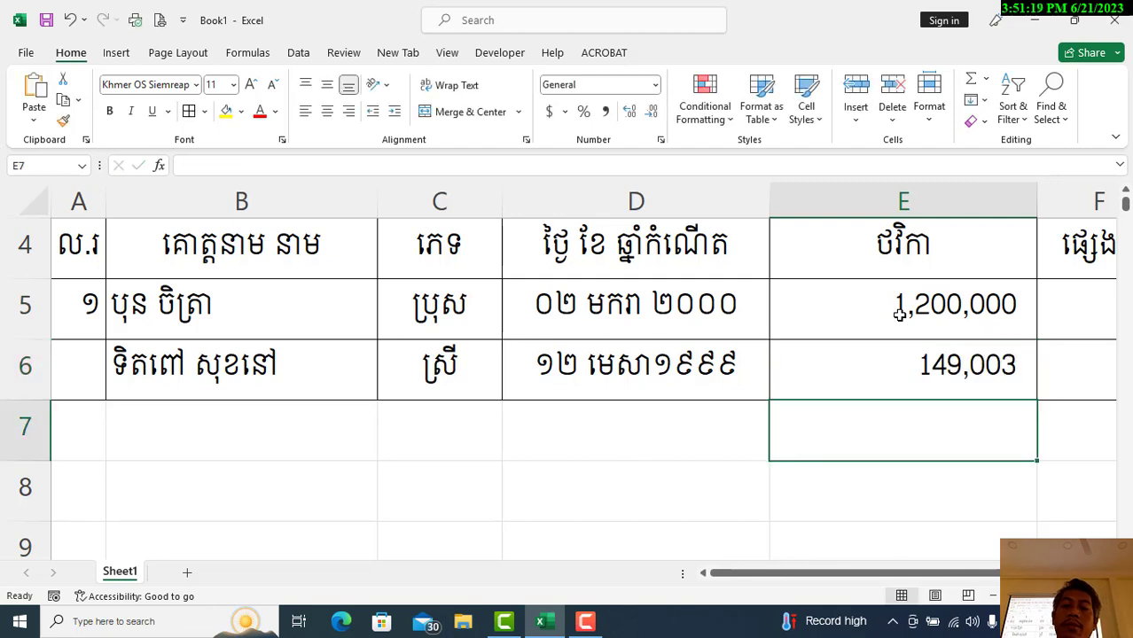
Step: Try center, right and left alignment on the salary values in E5:E6
drag(973, 306, 965, 388)
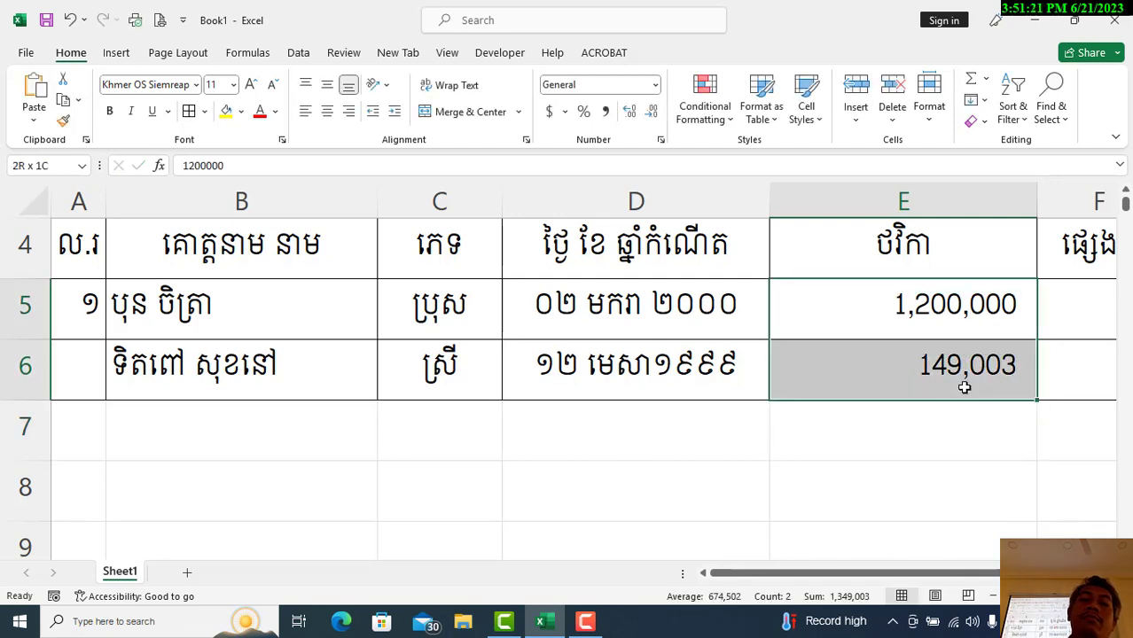
click(327, 113)
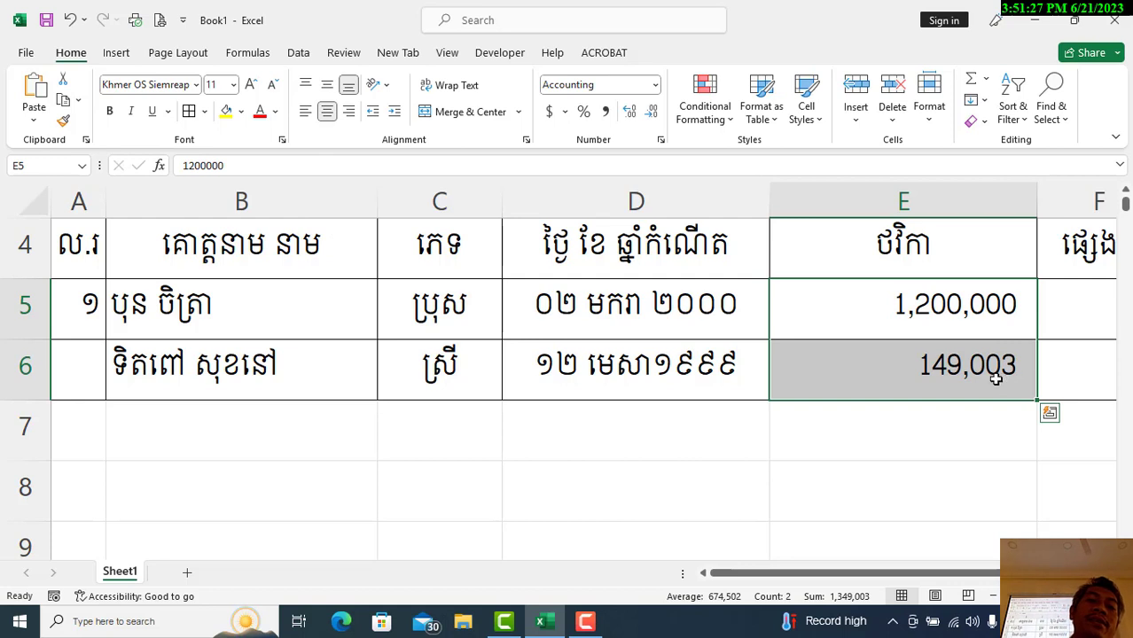
click(351, 116)
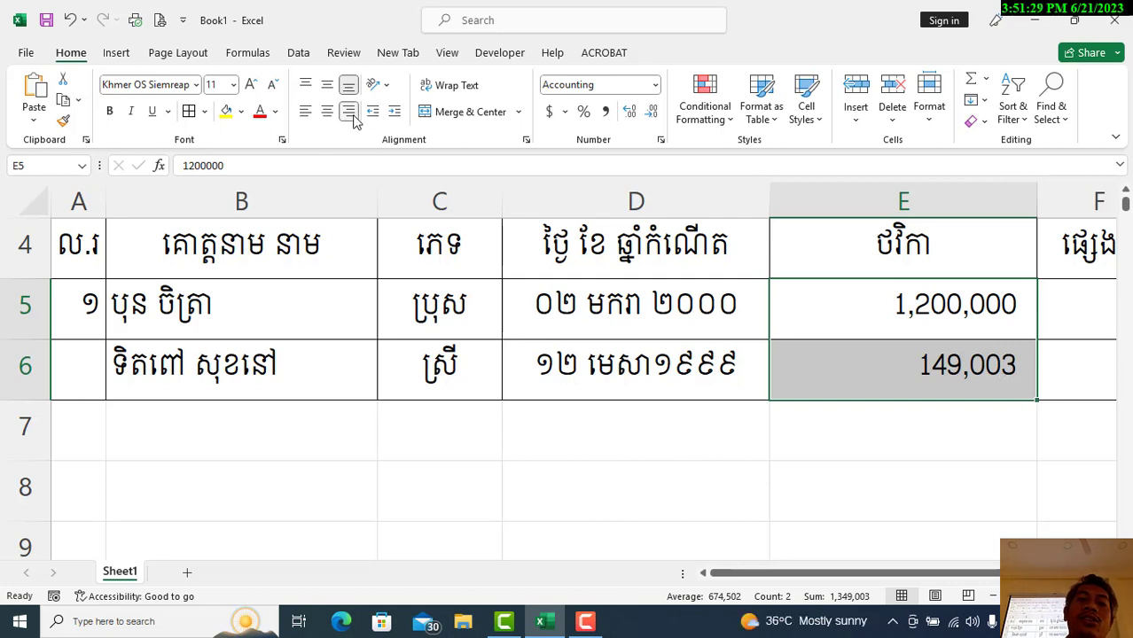
click(305, 113)
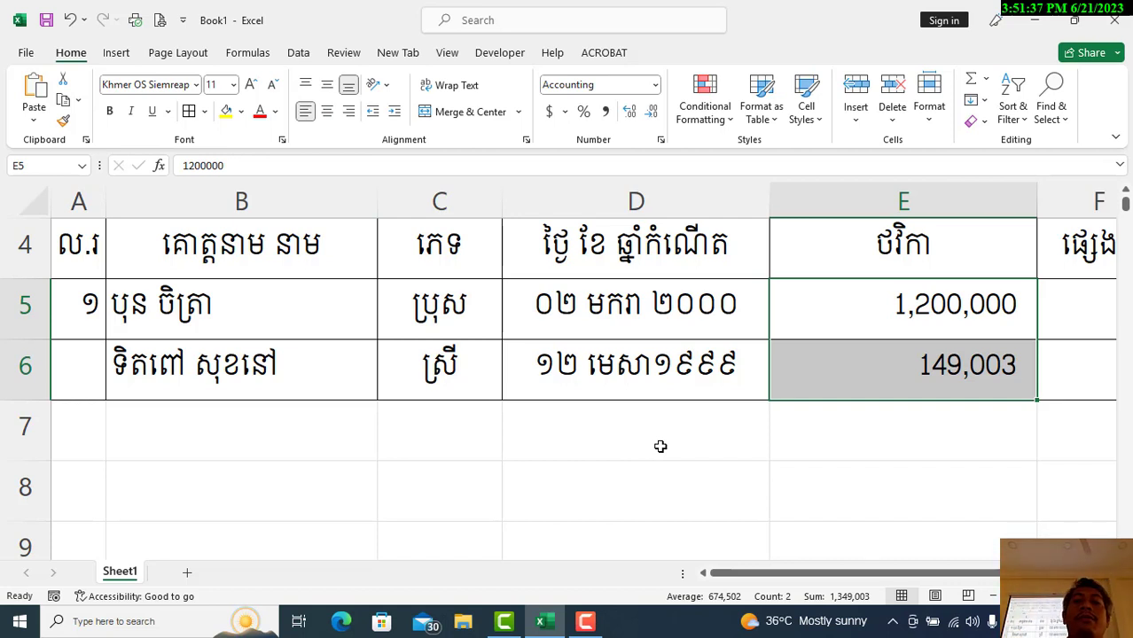
click(654, 85)
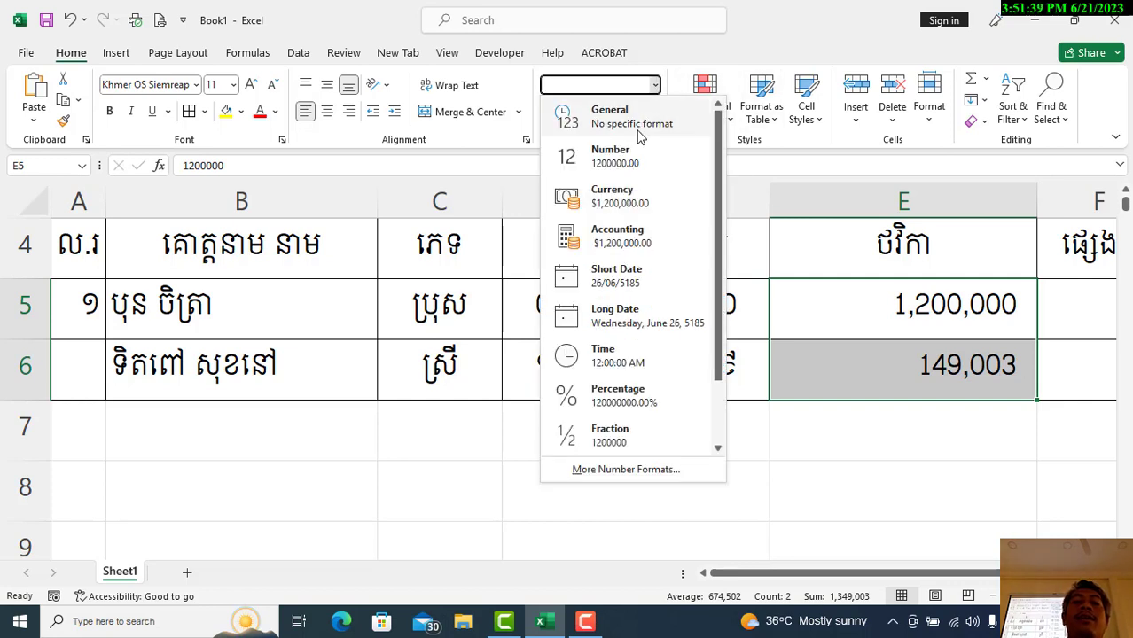
Step: Reset the salary cells E5:E6 to General format, trying right, center and left alignment
click(637, 124)
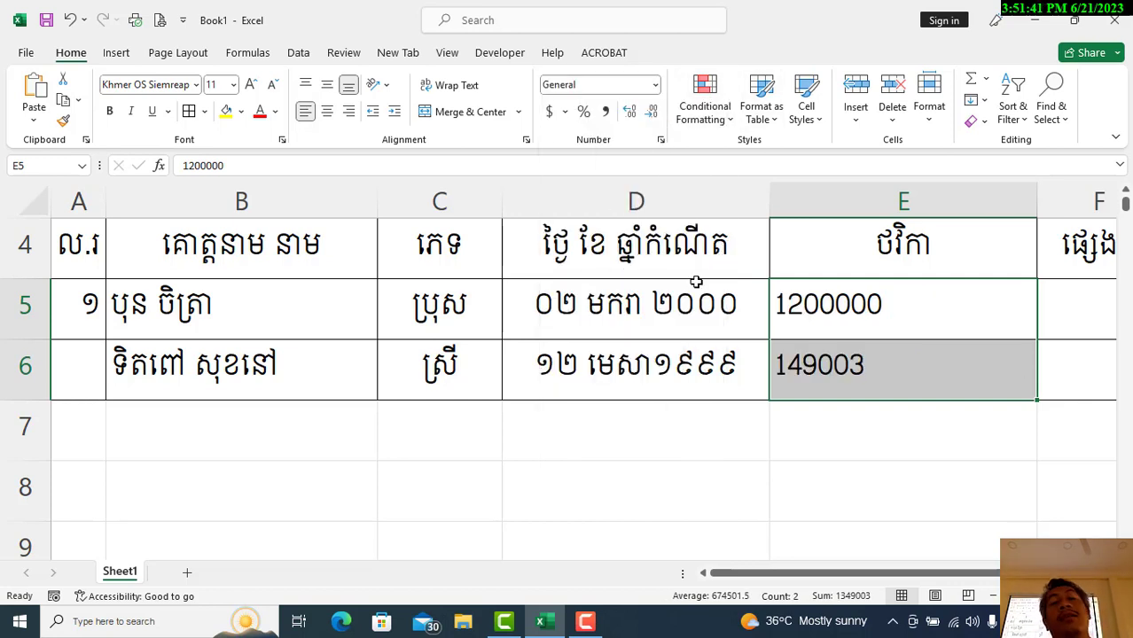
click(349, 111)
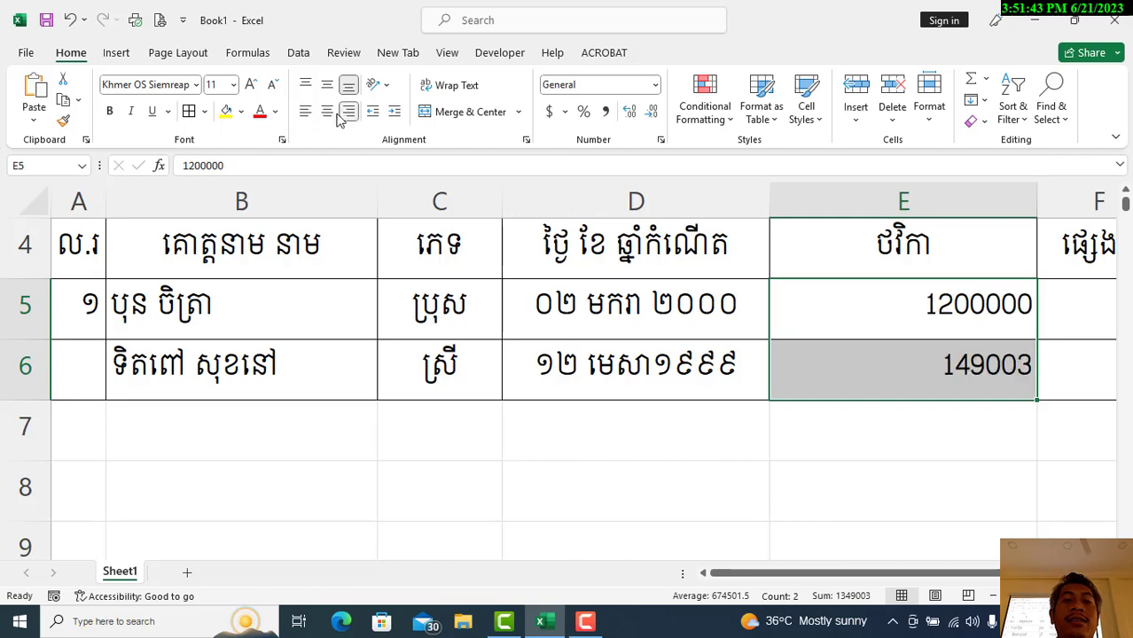
click(322, 112)
click(307, 111)
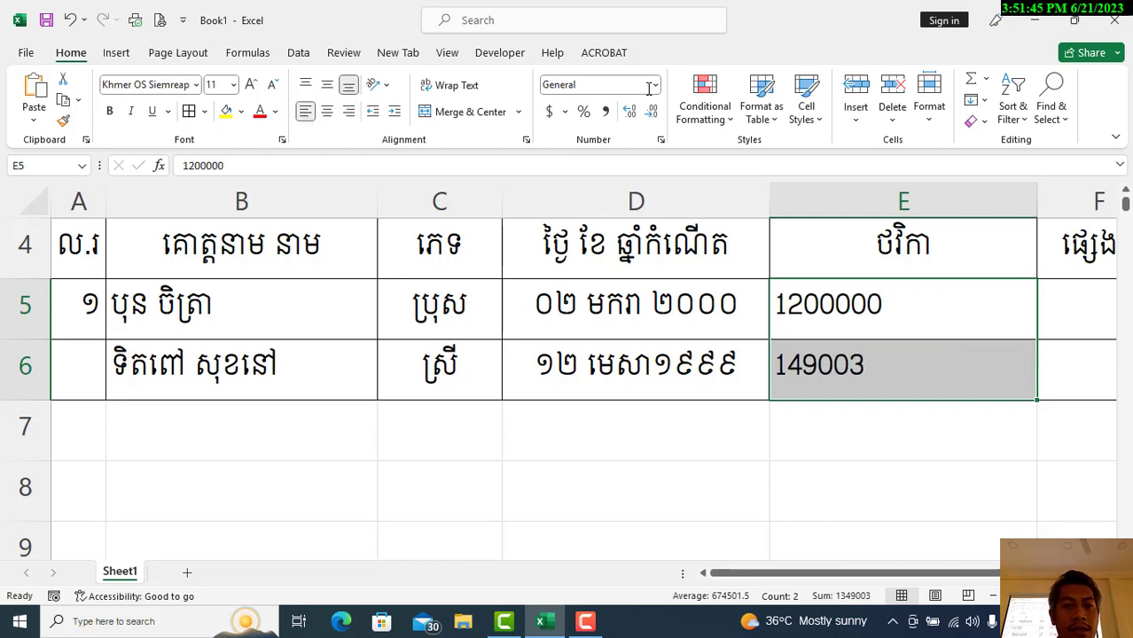
Step: Format E5:E6 as Accounting with symbol None and 0 decimal places
click(661, 142)
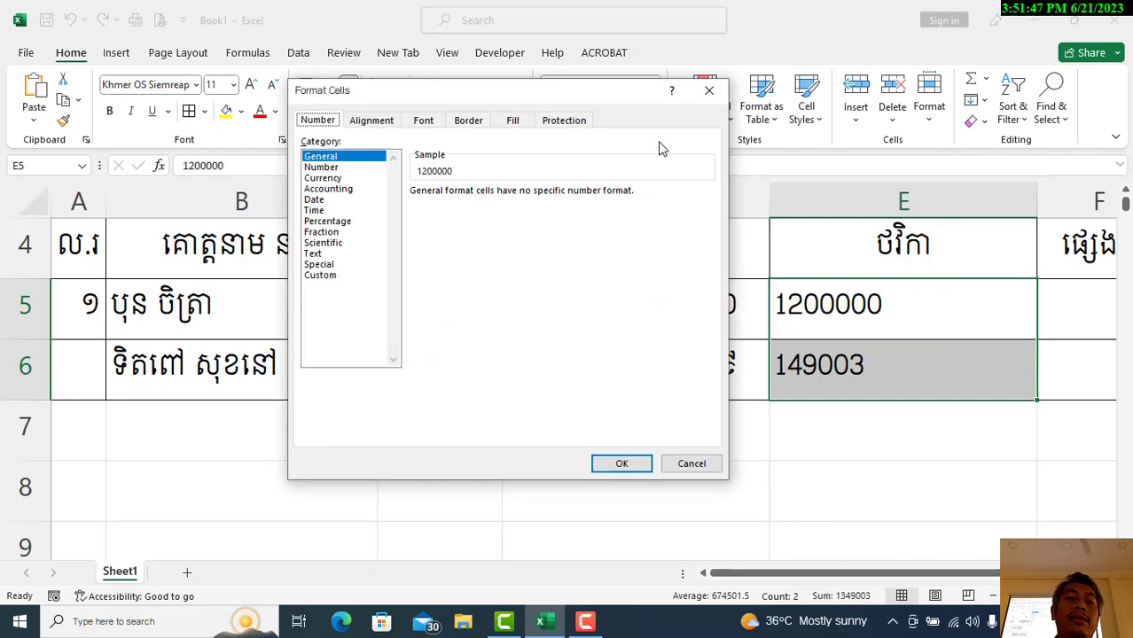
click(346, 189)
click(453, 217)
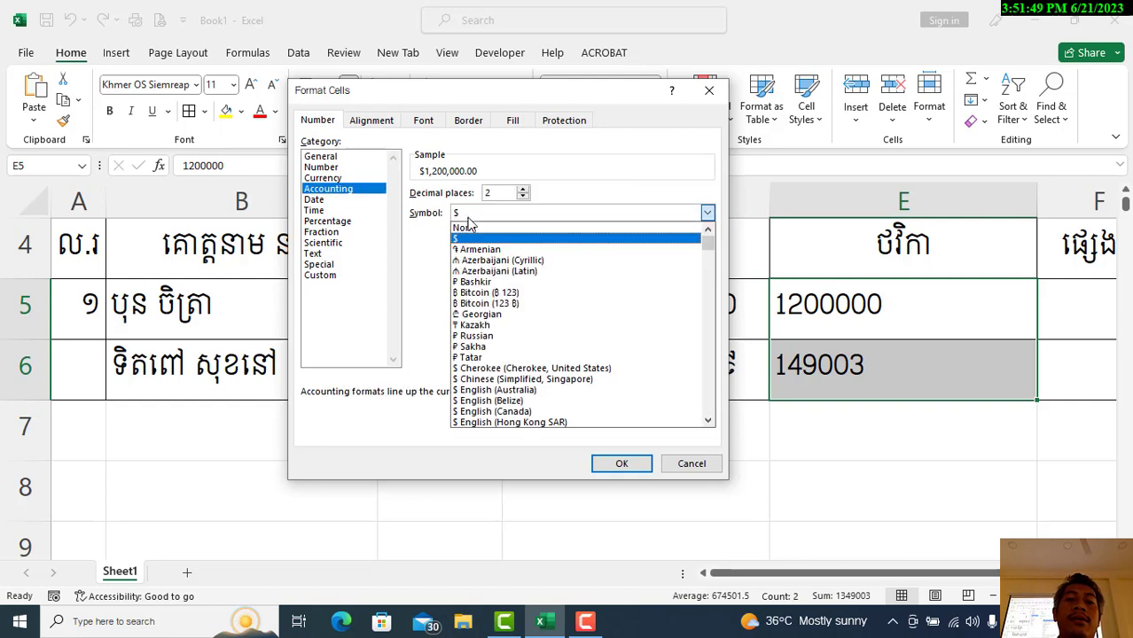
click(484, 227)
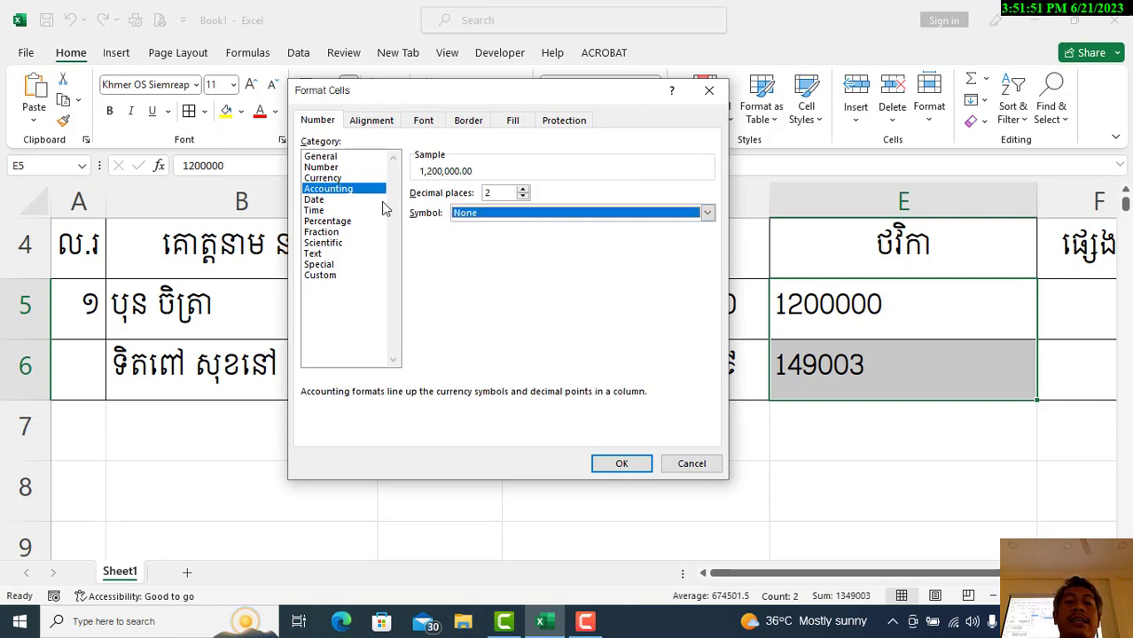
click(522, 197)
click(522, 197)
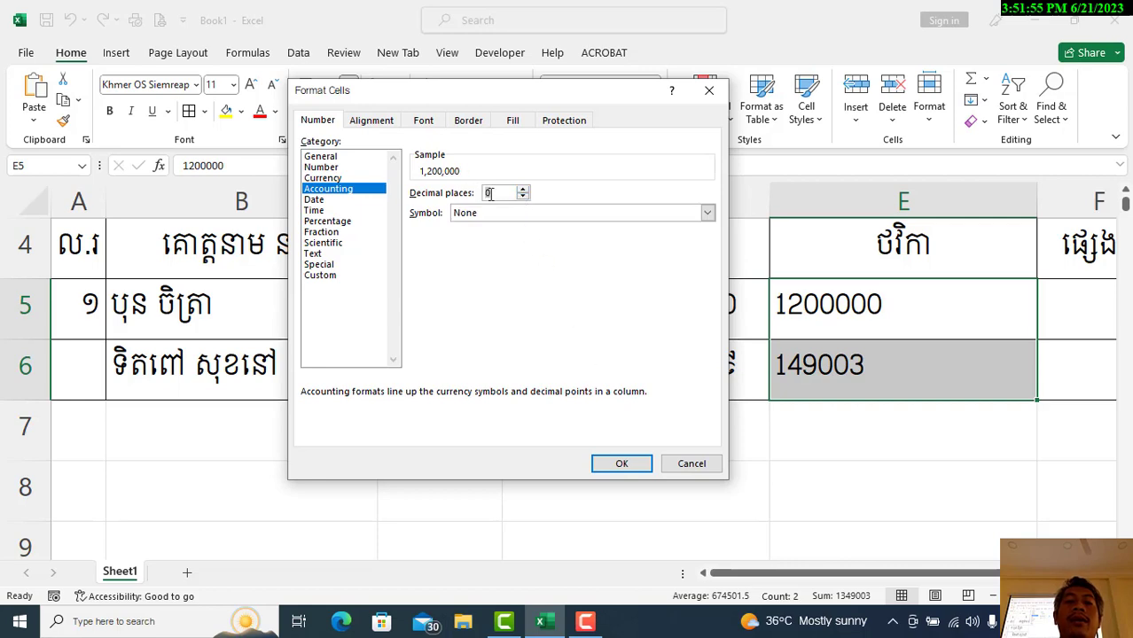
click(621, 462)
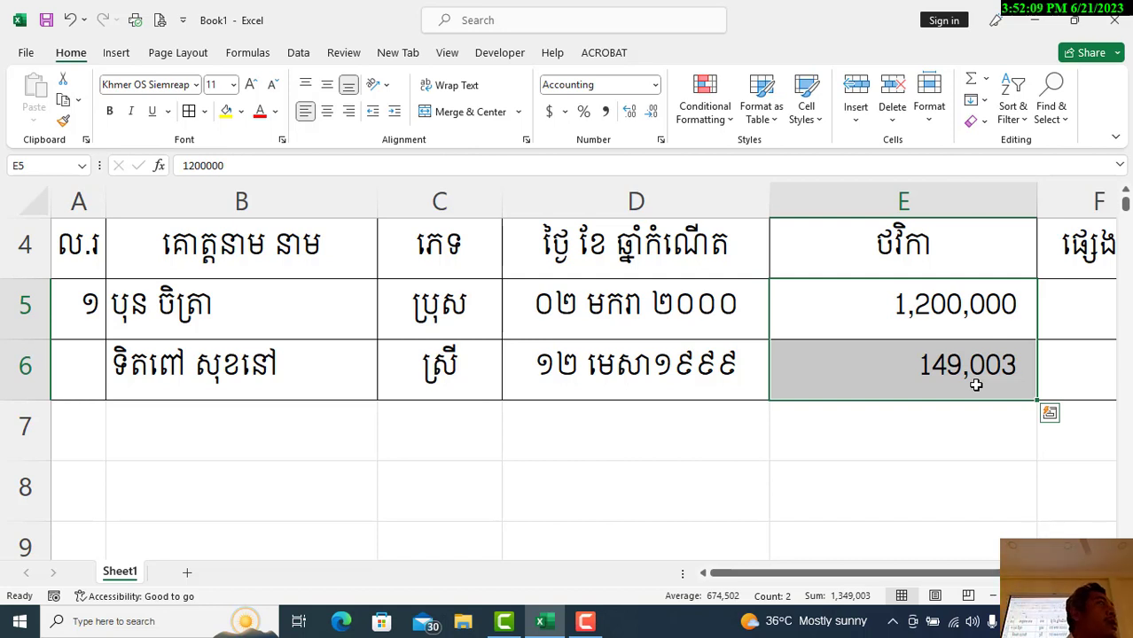
click(893, 307)
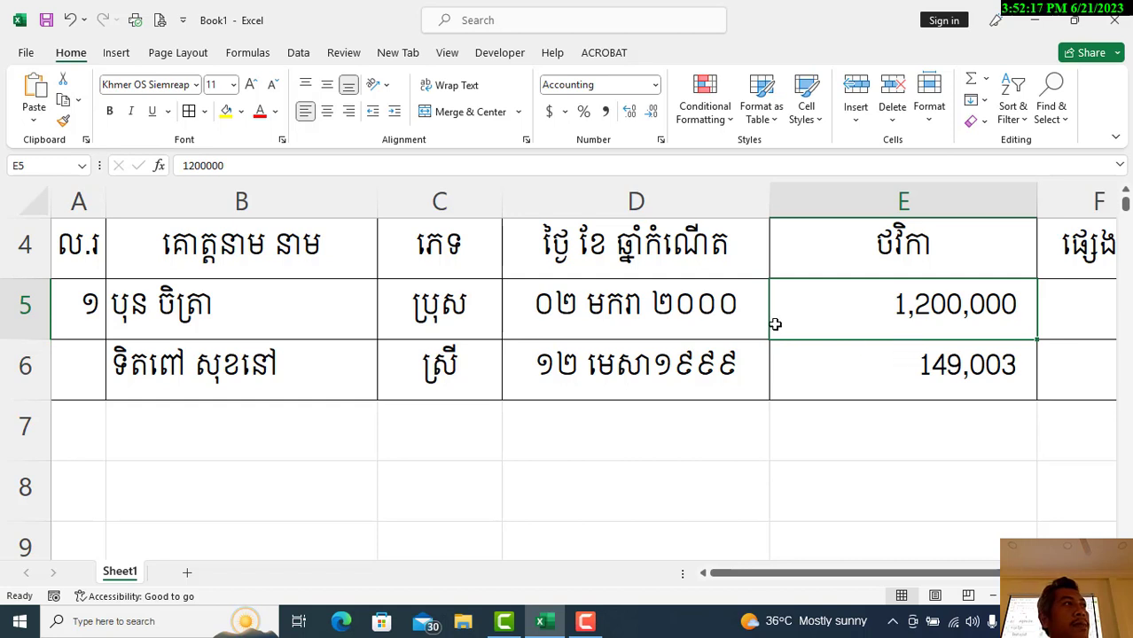
click(945, 390)
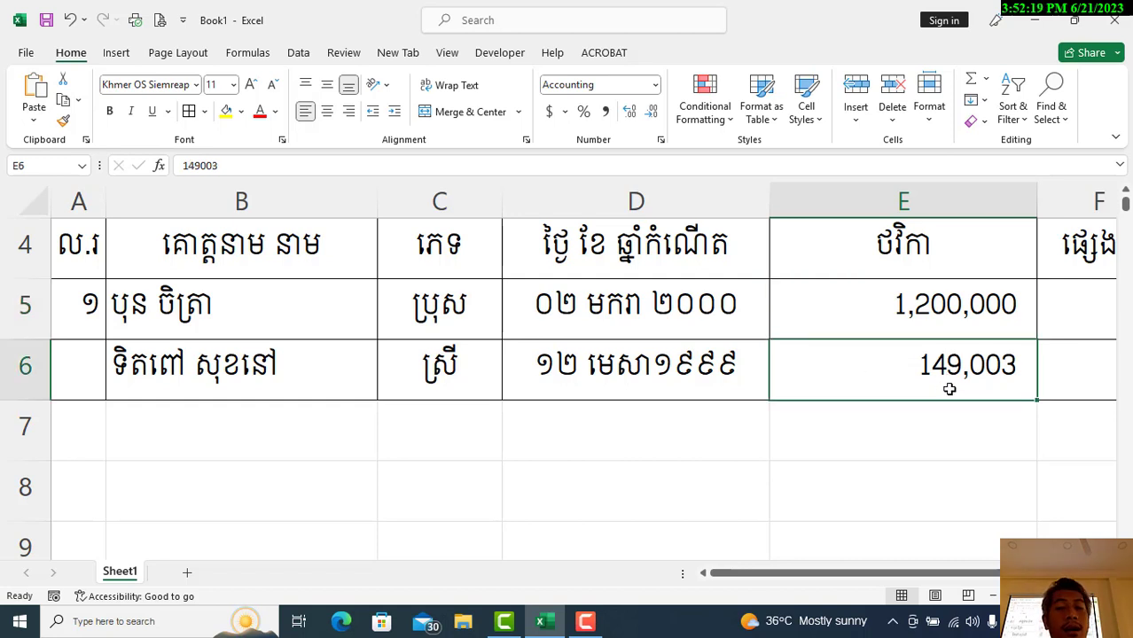